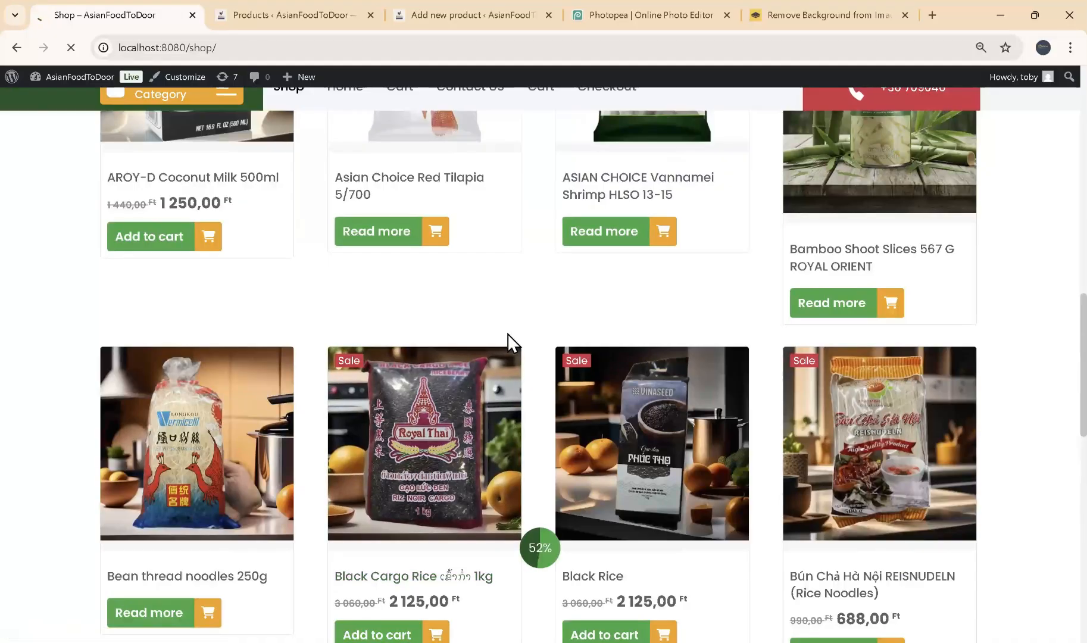
- Examine the product cards on page 2 of the shop, checking their photos, names, sale prices and purchase options
scroll(509, 343, "up", 7)
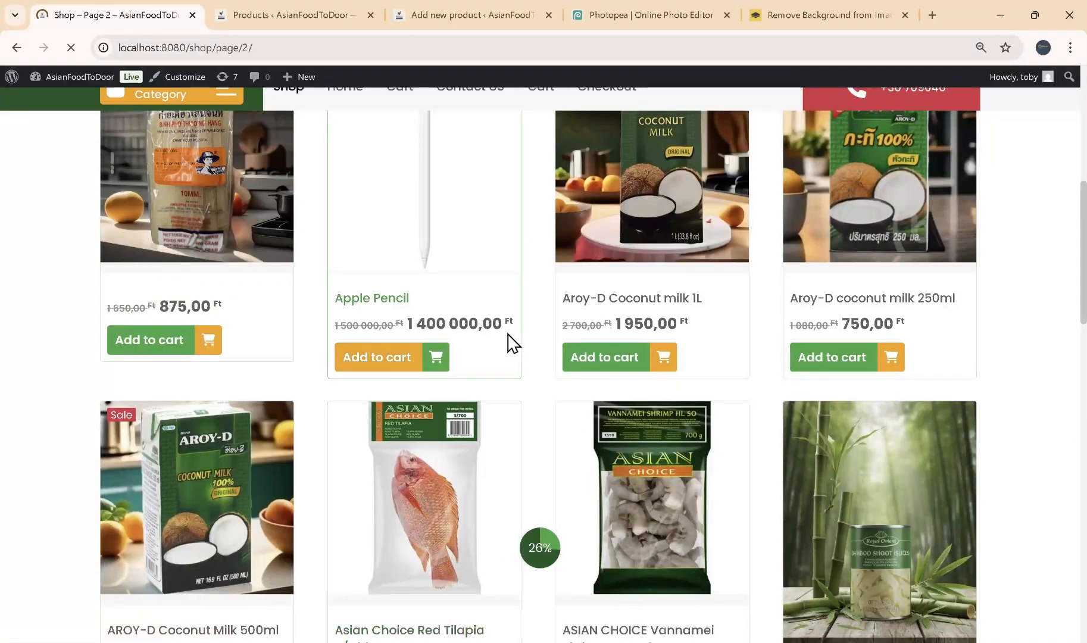
scroll(508, 336, "down", 10)
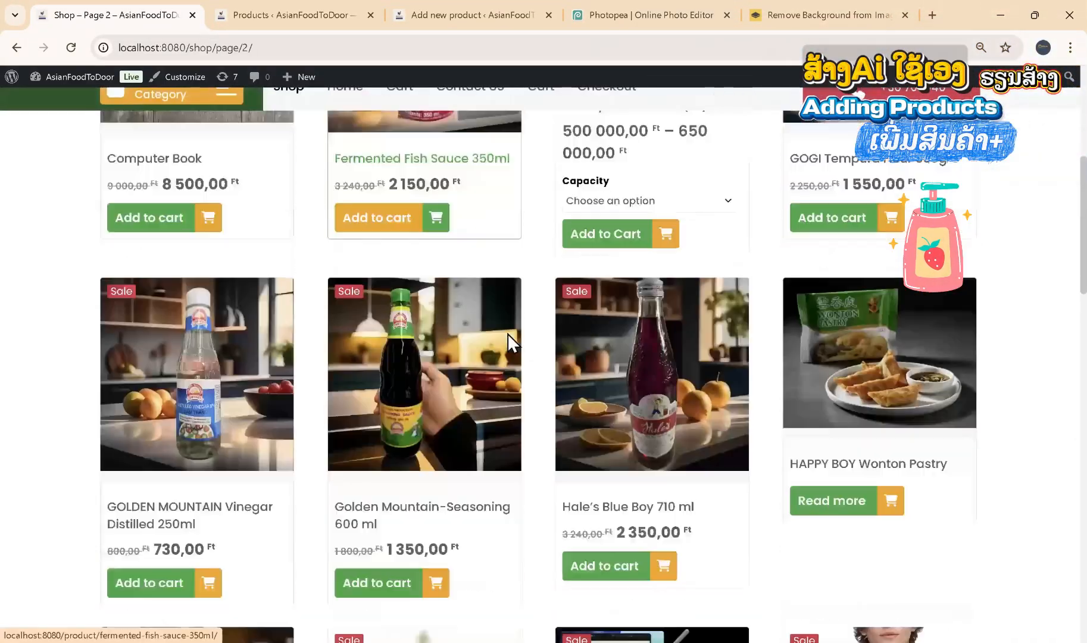
scroll(507, 336, "down", 7)
scroll(506, 342, "up", 8)
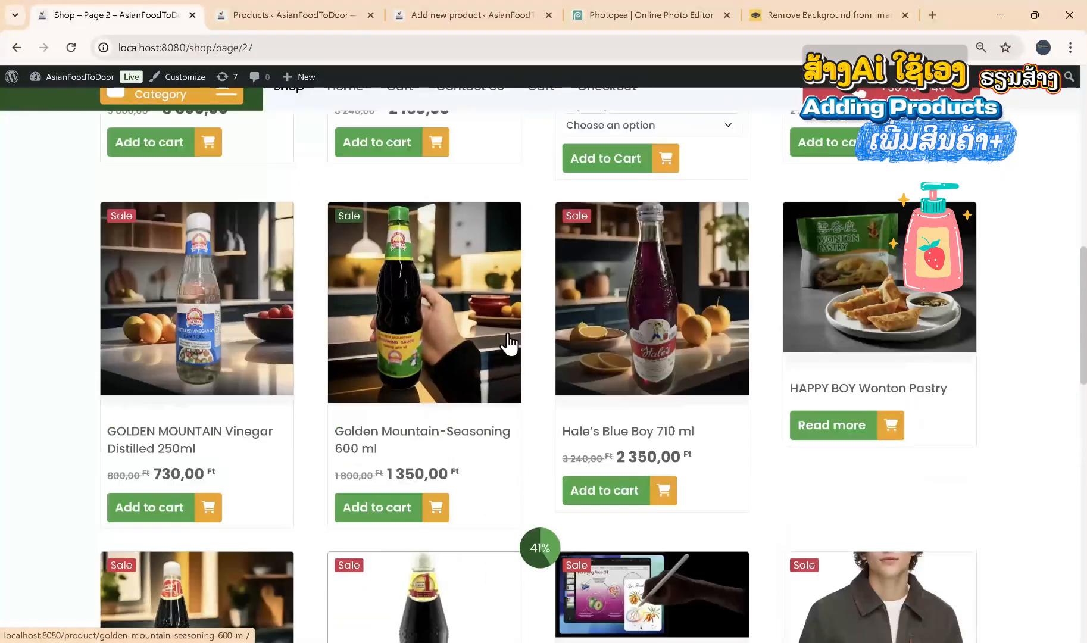
scroll(510, 342, "up", 9)
scroll(509, 342, "down", 4)
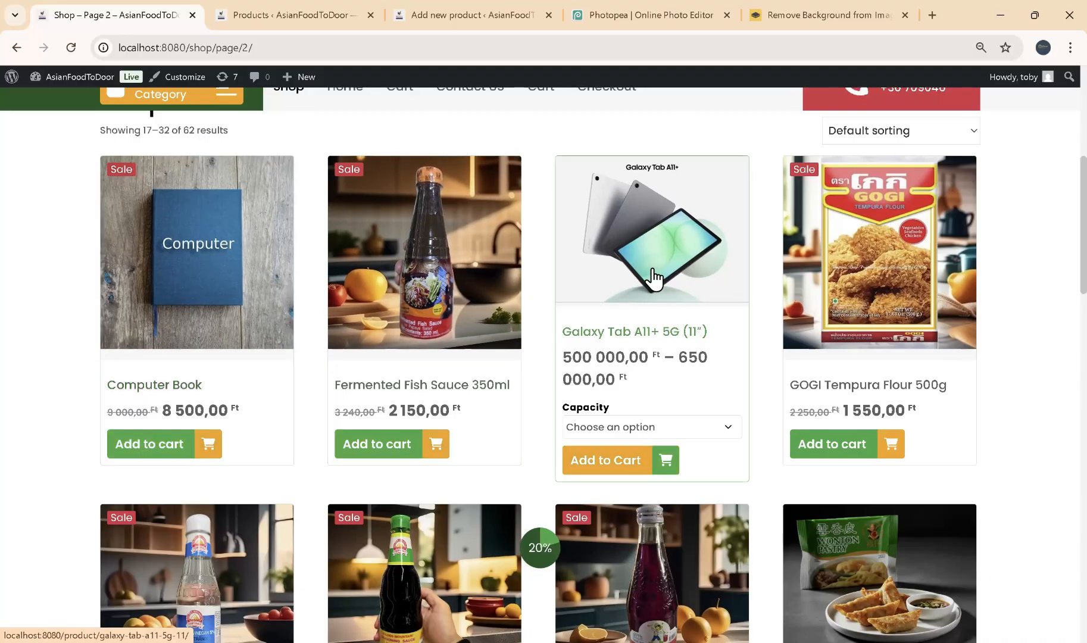
scroll(715, 283, "down", 1)
scroll(306, 352, "down", 2)
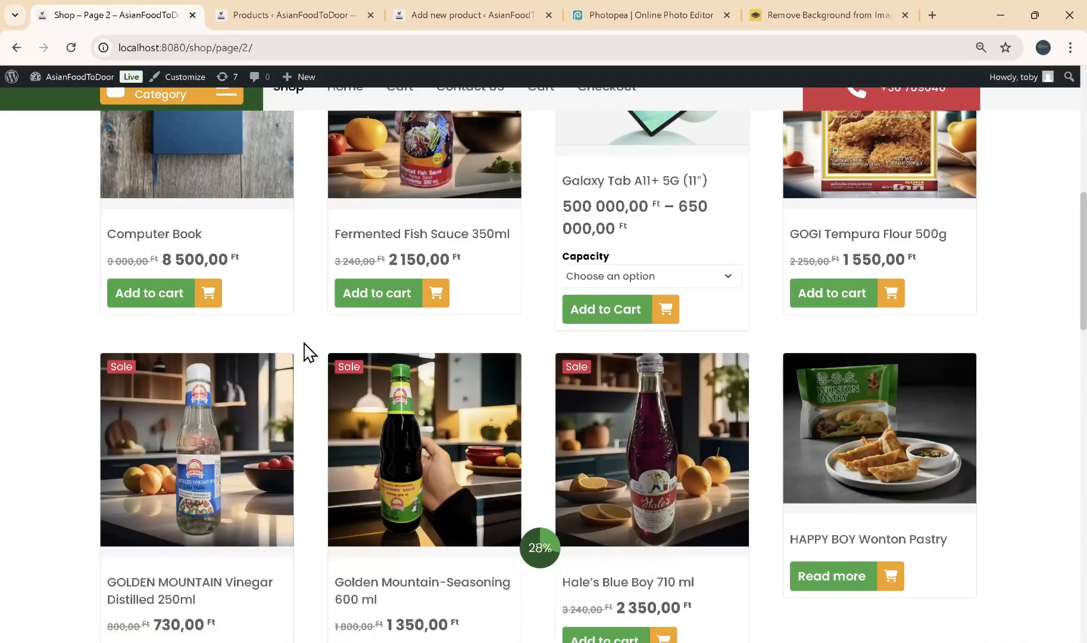
scroll(503, 357, "down", 5)
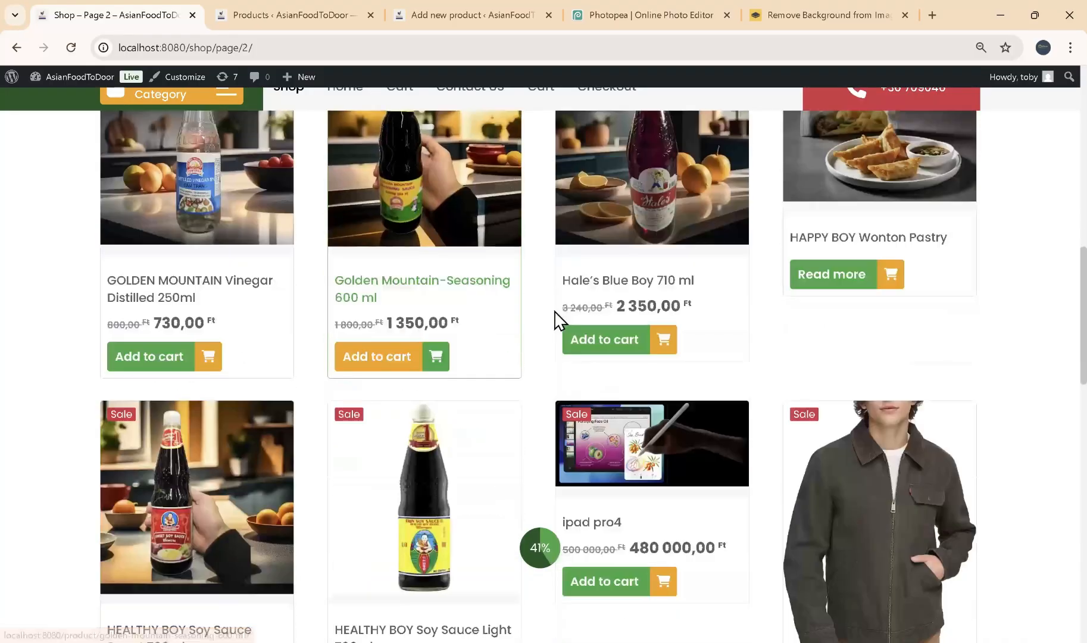
scroll(655, 334, "down", 2)
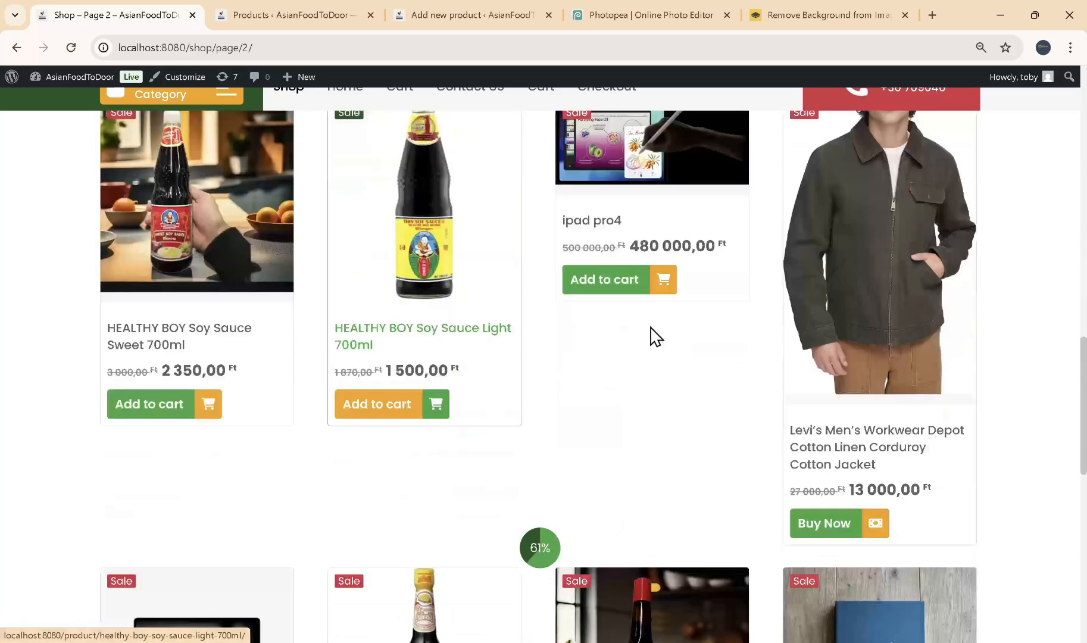
scroll(645, 332, "down", 2)
scroll(540, 332, "up", 2)
scroll(535, 330, "up", 5)
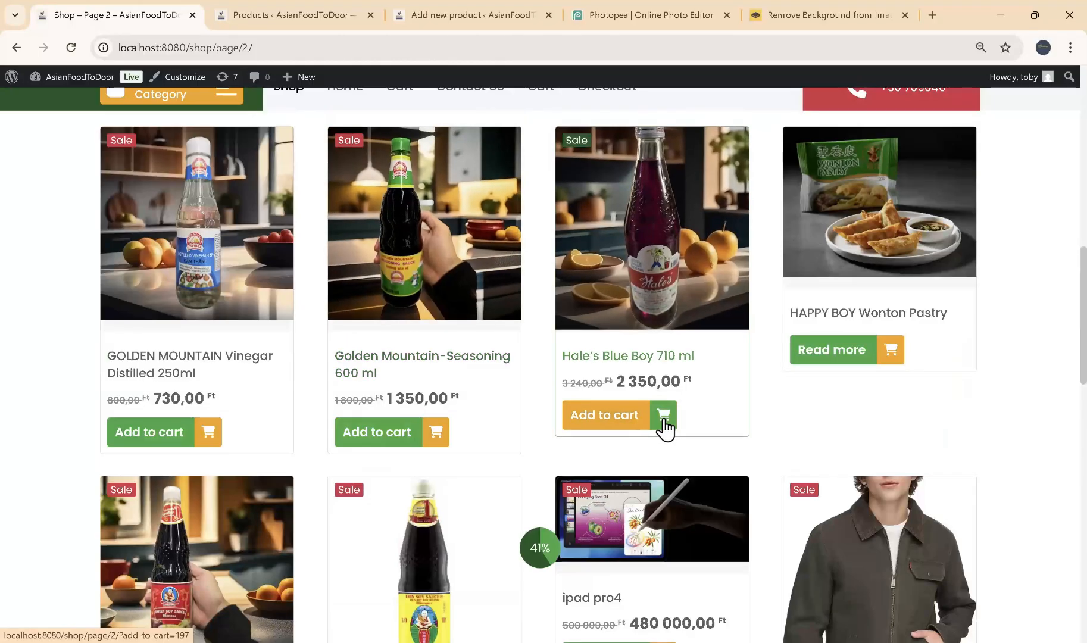
scroll(661, 424, "down", 4)
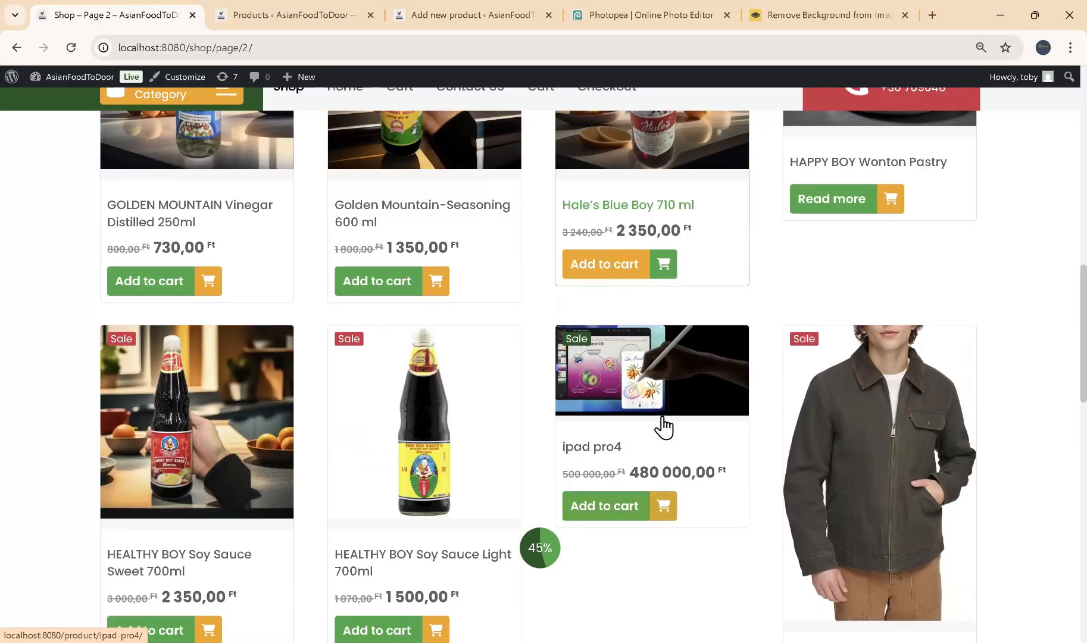
scroll(652, 417, "down", 6)
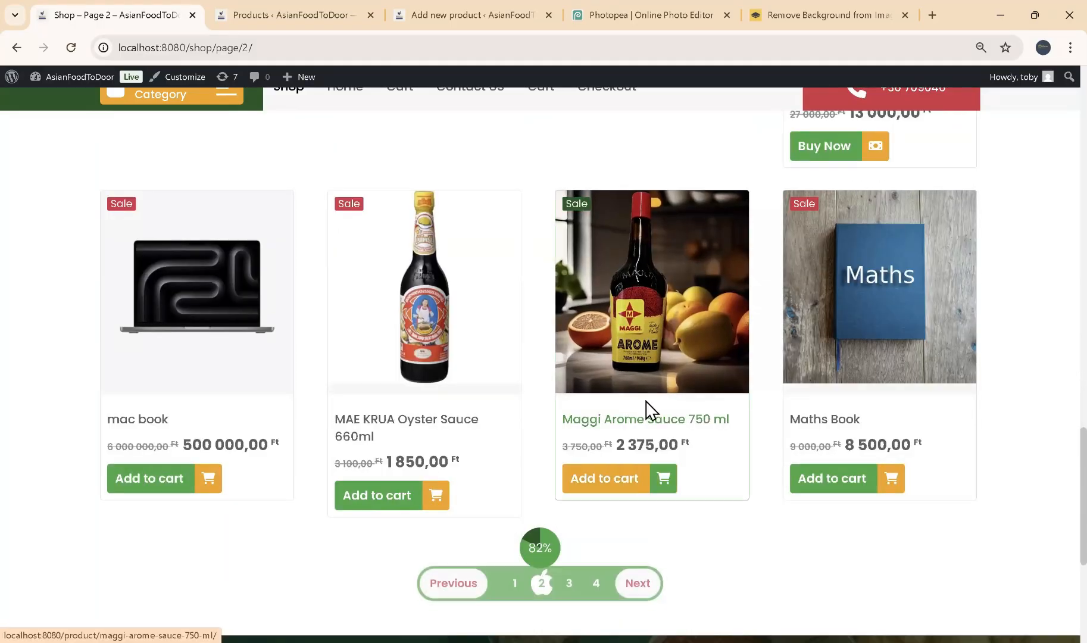
scroll(710, 435, "down", 1)
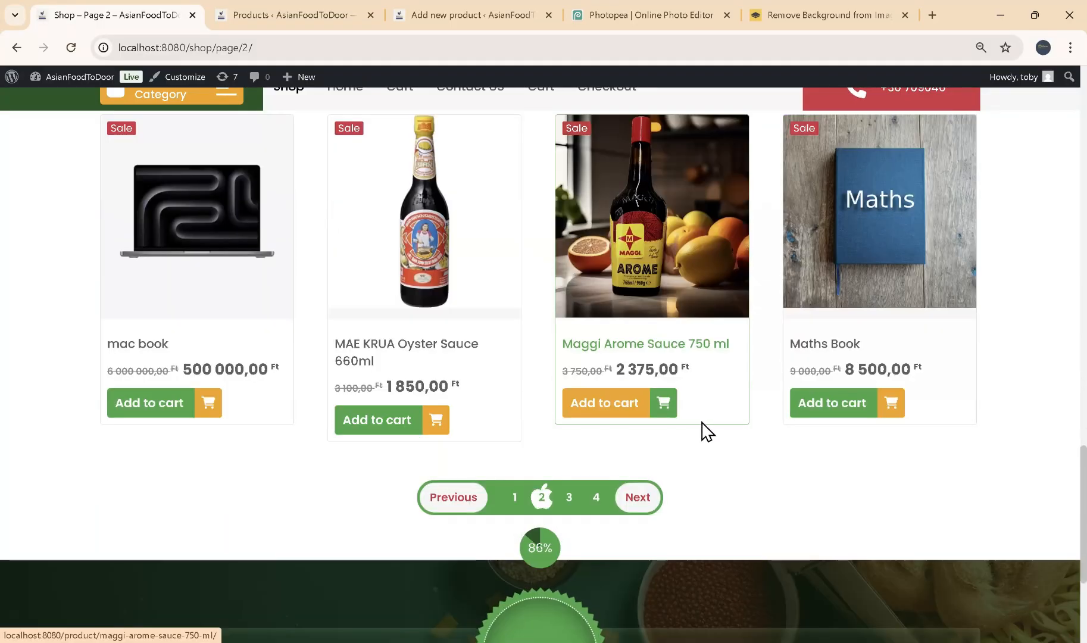
- Open page 3 of the shop's product listing
left_click(568, 504)
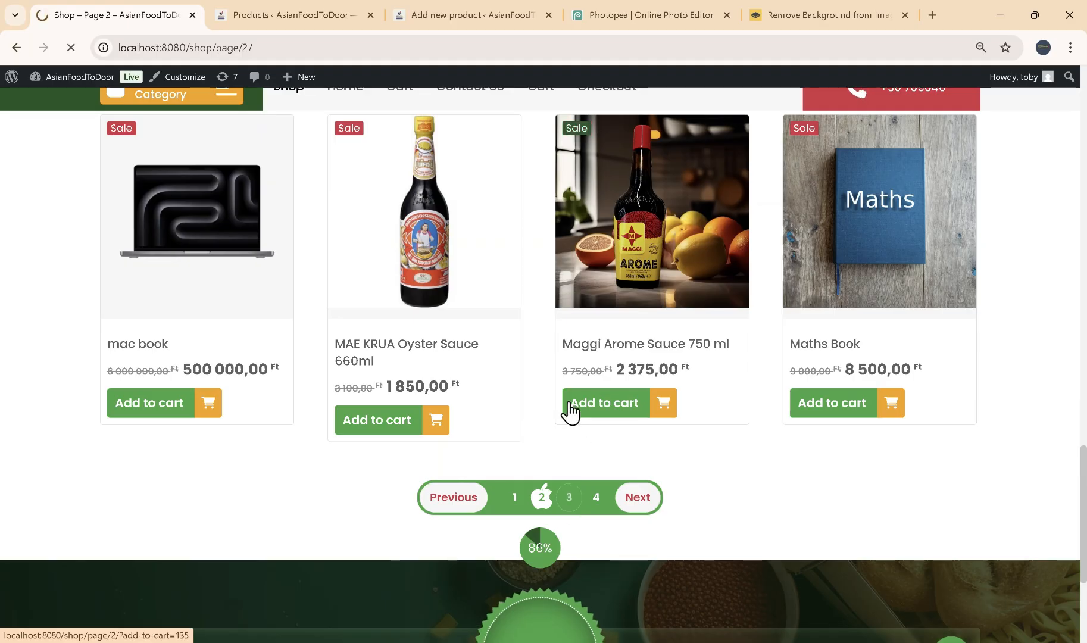
scroll(562, 407, "up", 5)
scroll(497, 331, "up", 8)
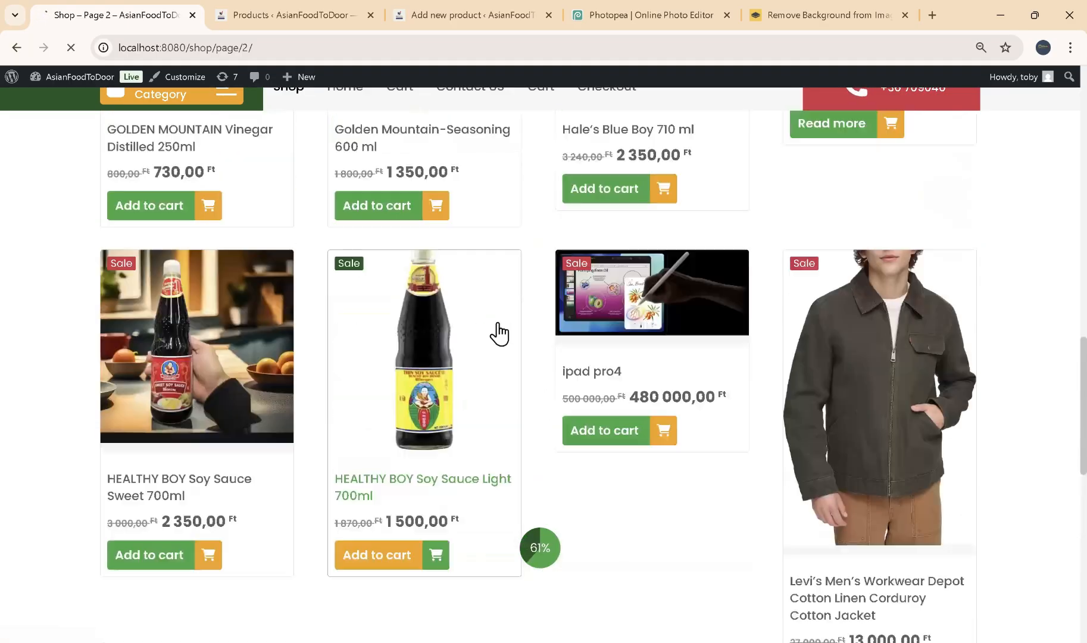
scroll(497, 331, "up", 4)
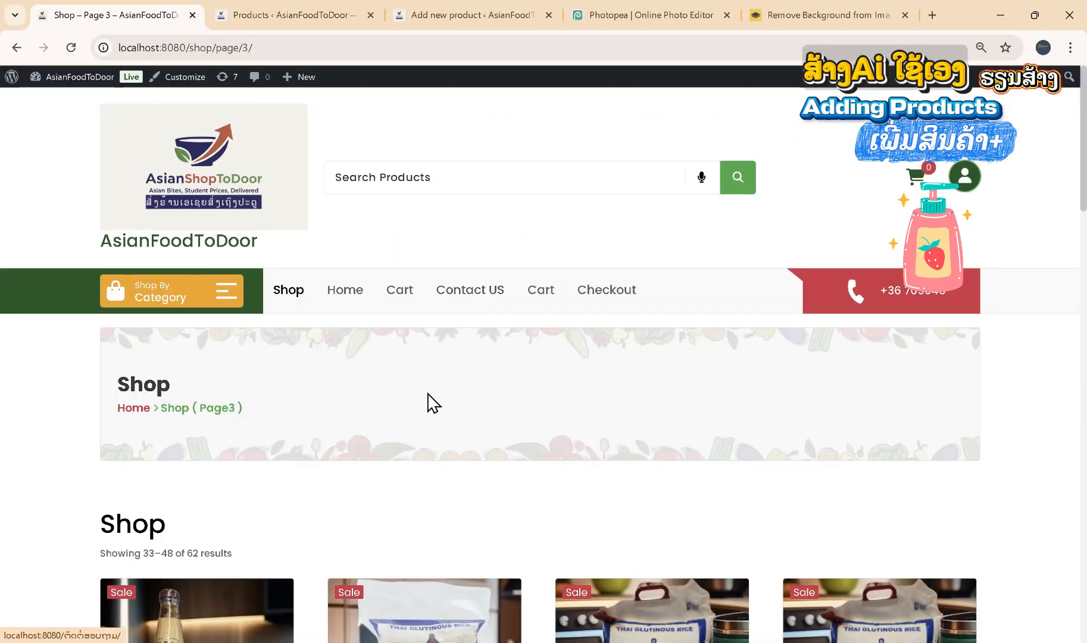
- Review the products on page 3 of the shop, from the fish sauce and rice bags to the drinks and seasonings
scroll(427, 405, "down", 6)
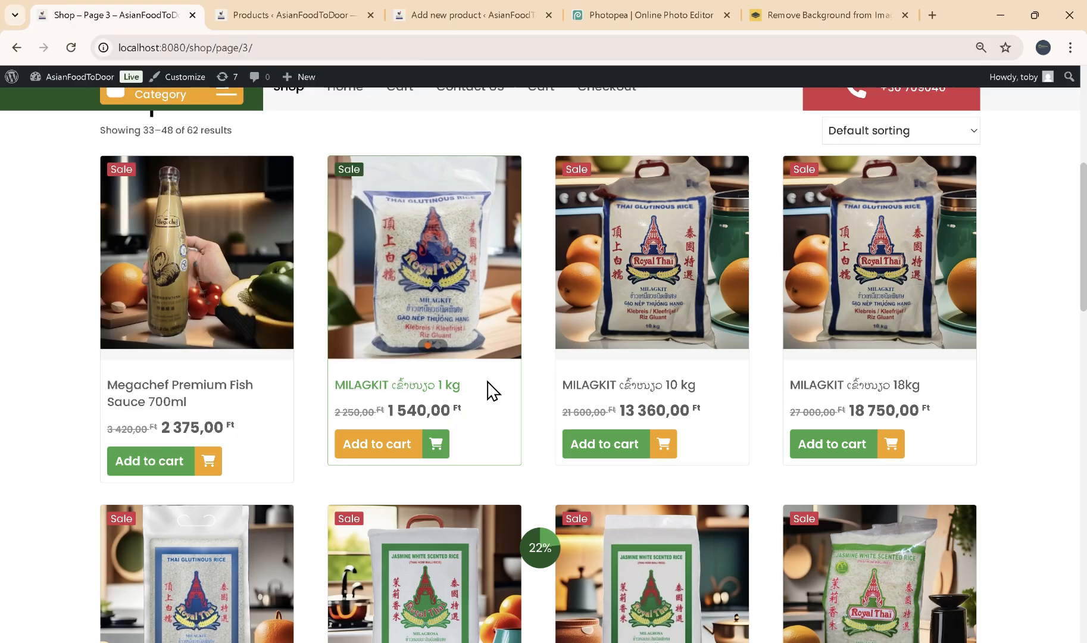
scroll(534, 483, "down", 5)
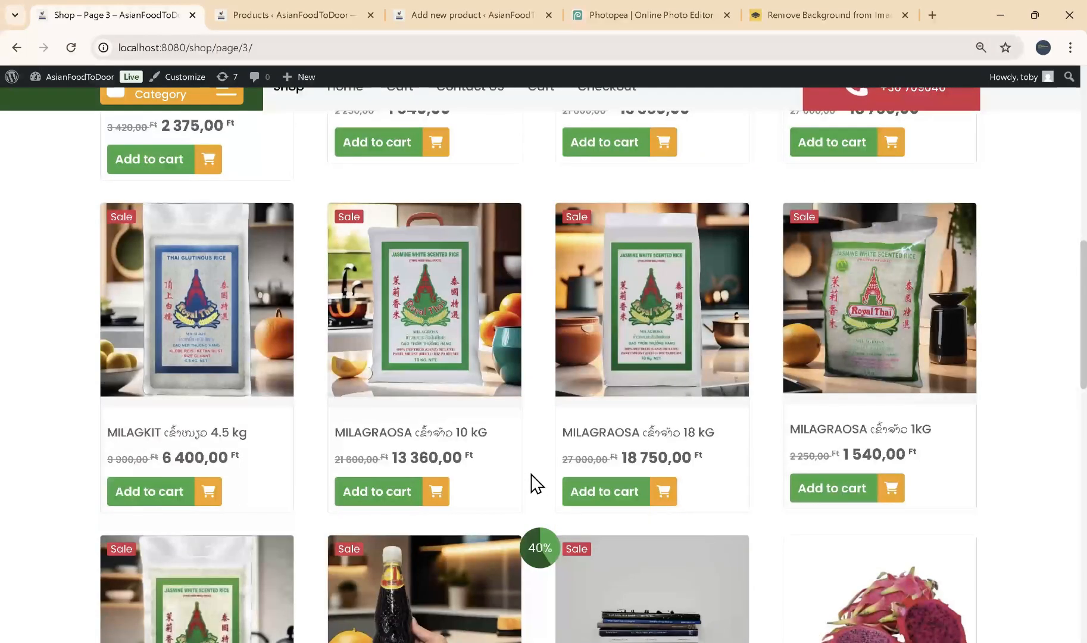
scroll(534, 483, "down", 9)
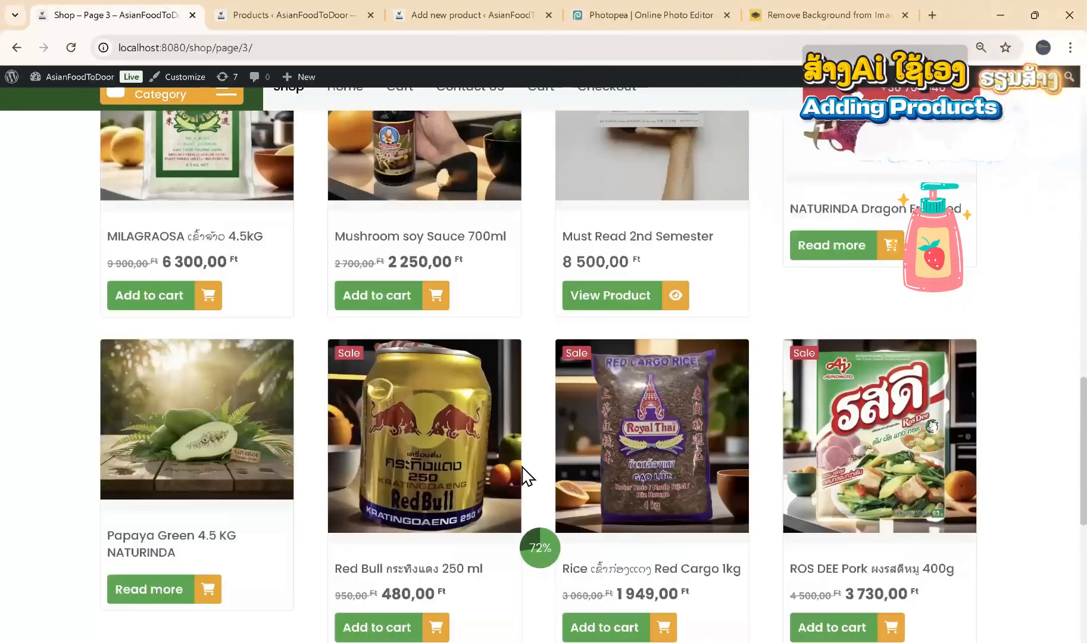
scroll(523, 476, "up", 15)
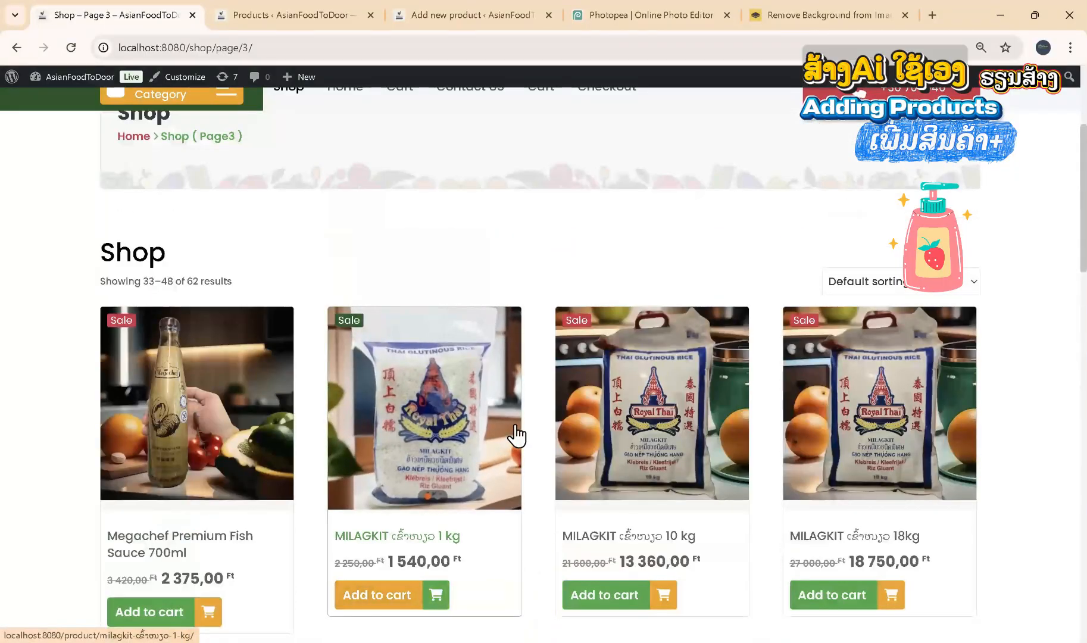
scroll(516, 435, "down", 5)
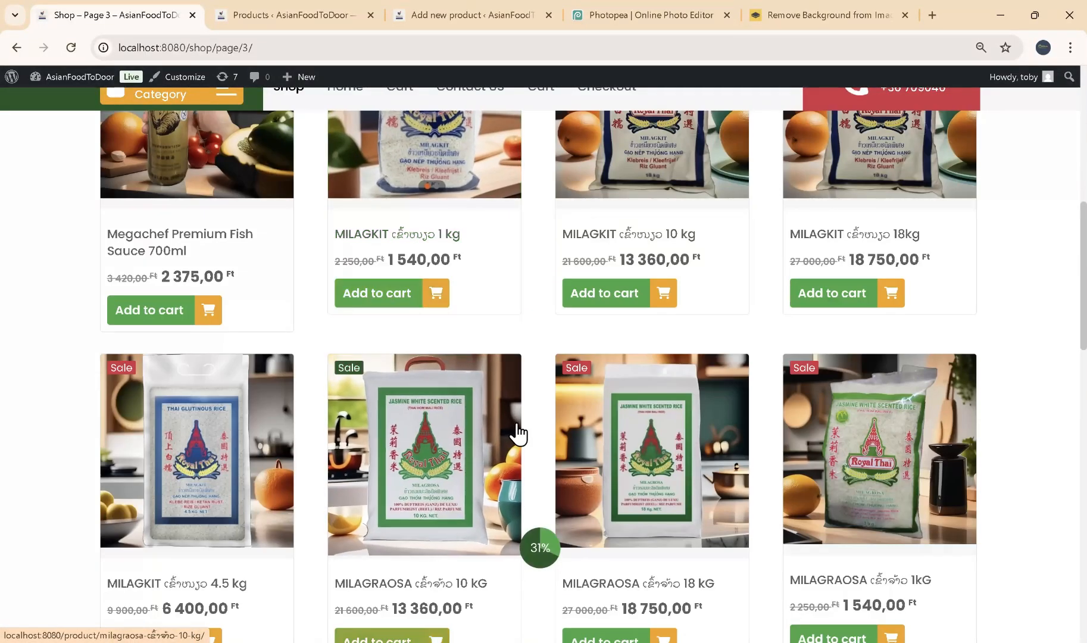
scroll(524, 359, "down", 1)
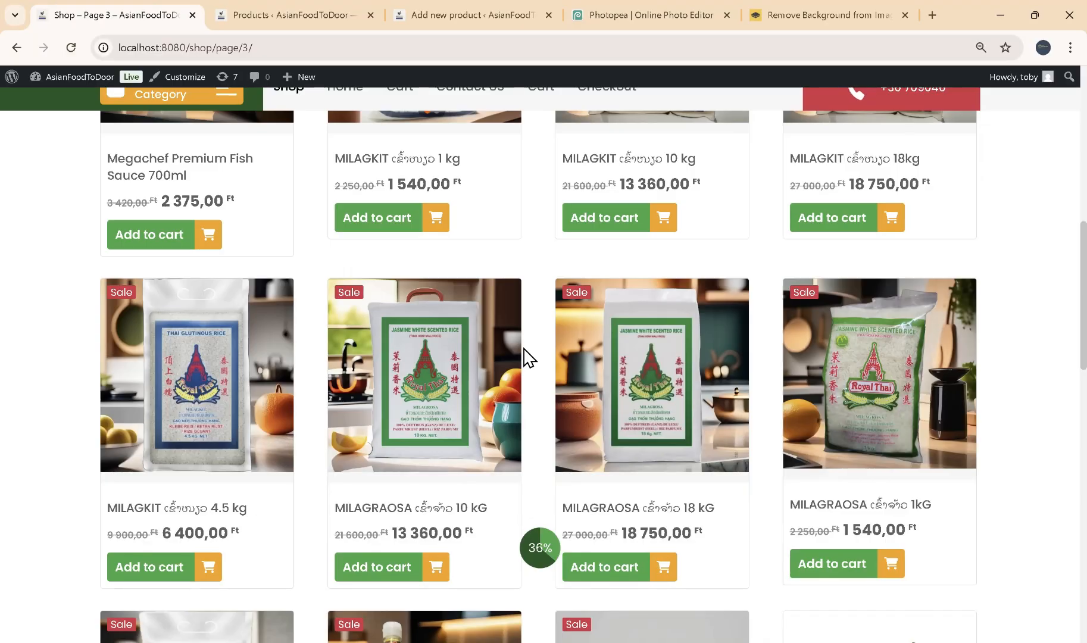
scroll(524, 358, "down", 2)
scroll(524, 357, "down", 2)
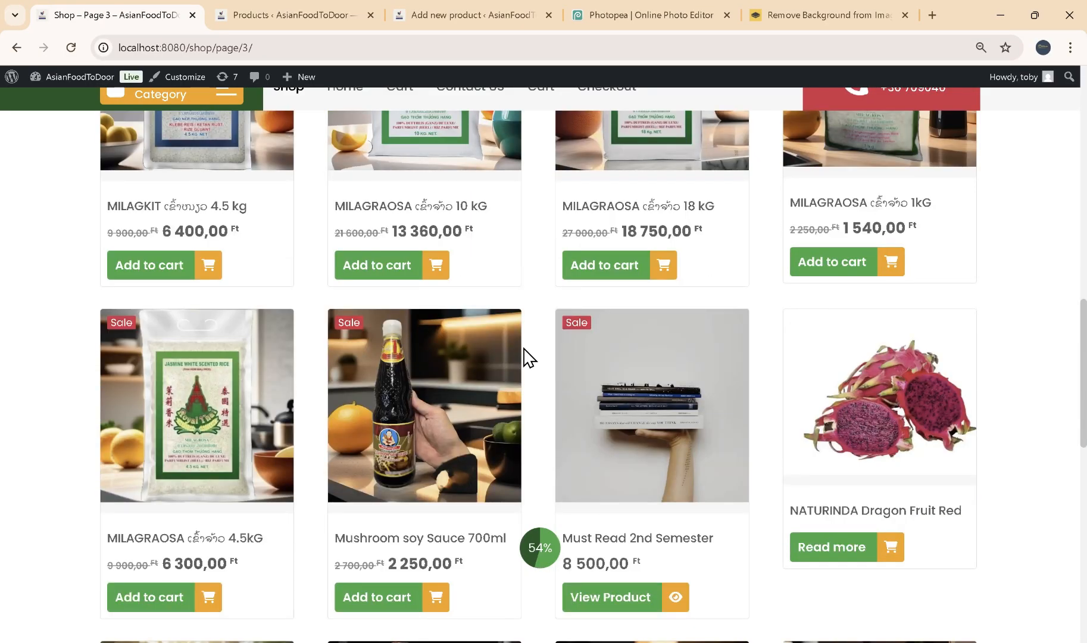
scroll(524, 358, "down", 5)
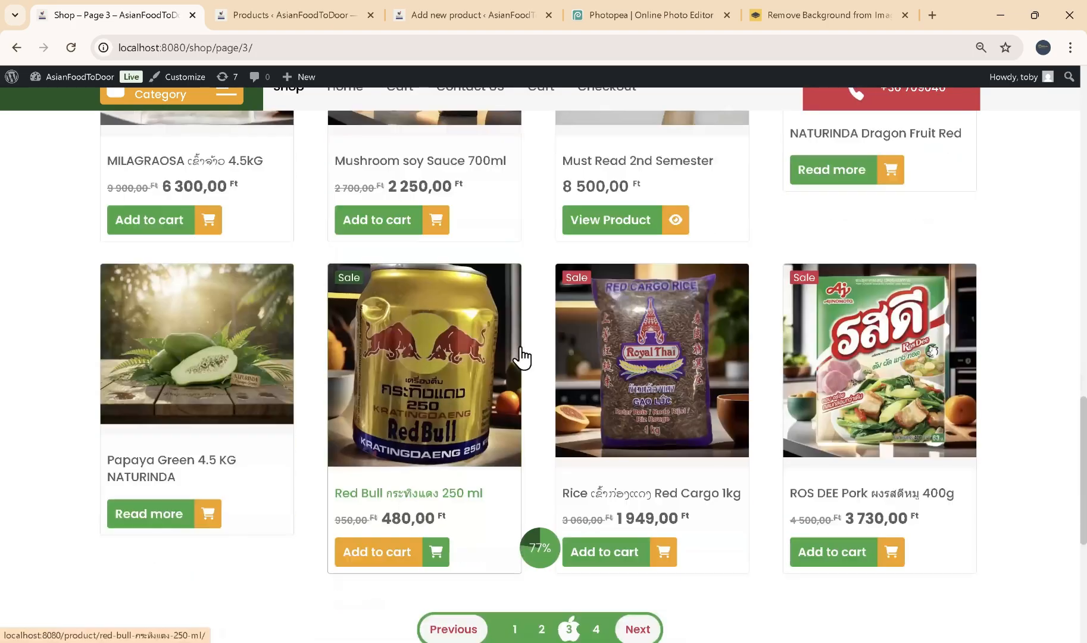
scroll(520, 348, "down", 2)
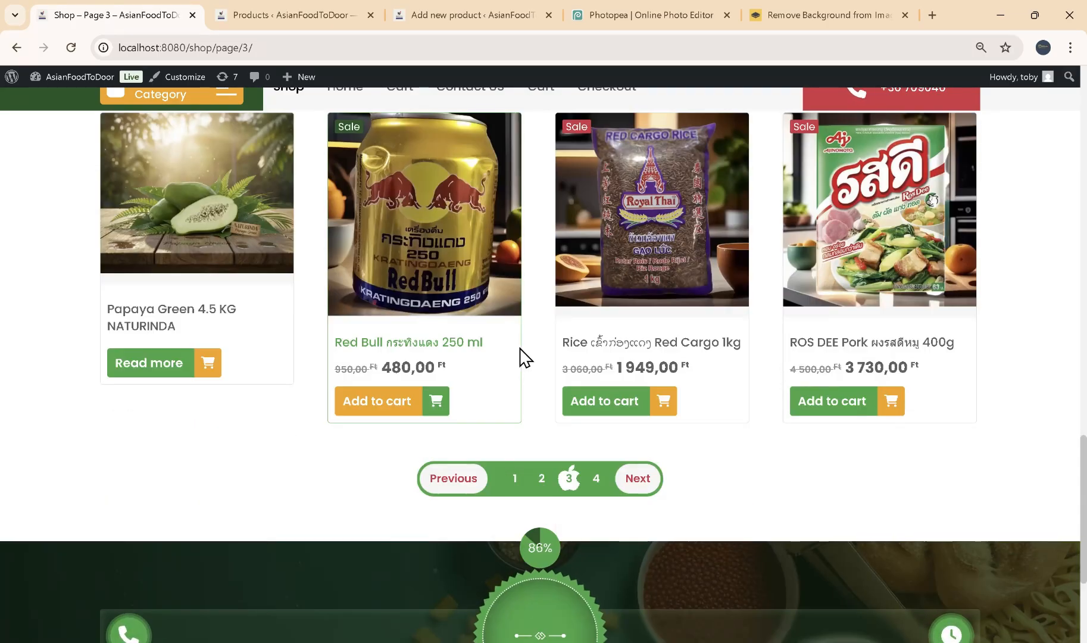
scroll(520, 349, "up", 2)
scroll(521, 357, "up", 15)
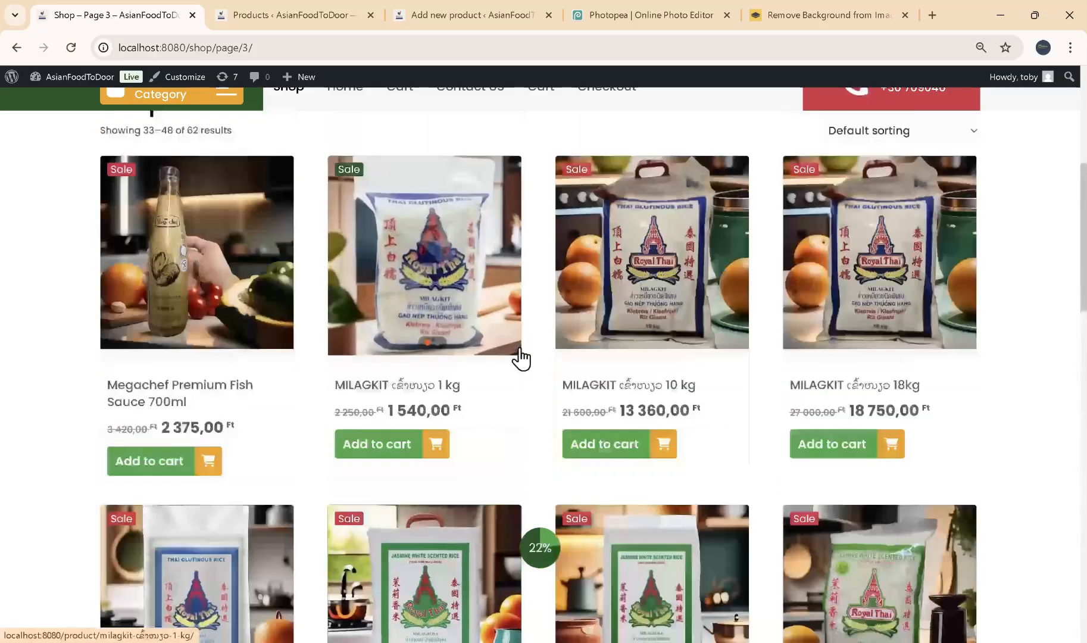
scroll(521, 358, "up", 7)
scroll(521, 358, "down", 3)
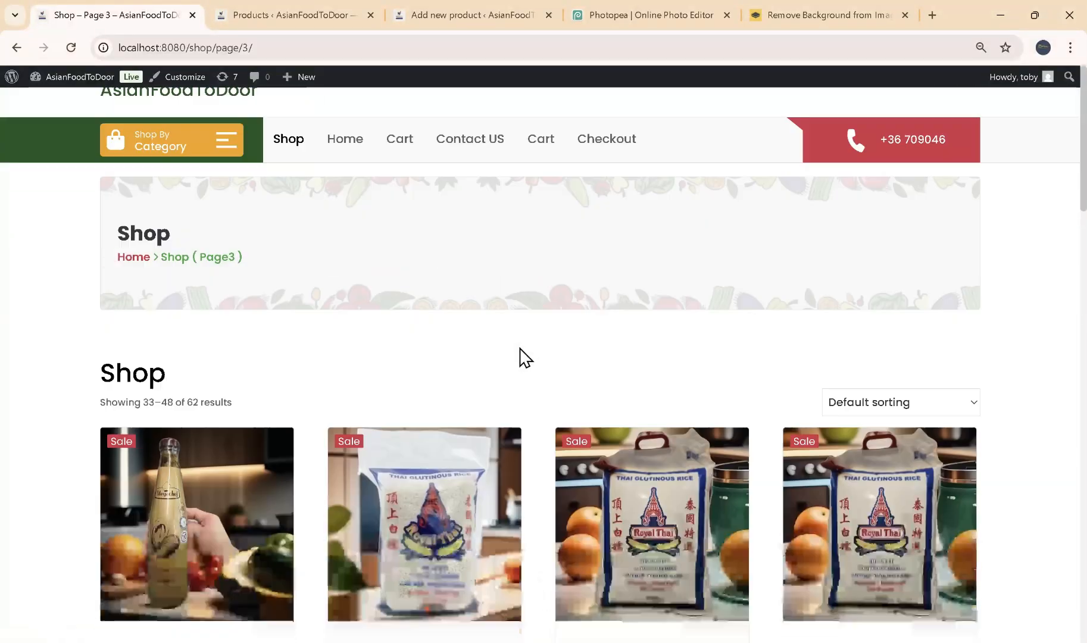
scroll(521, 358, "down", 4)
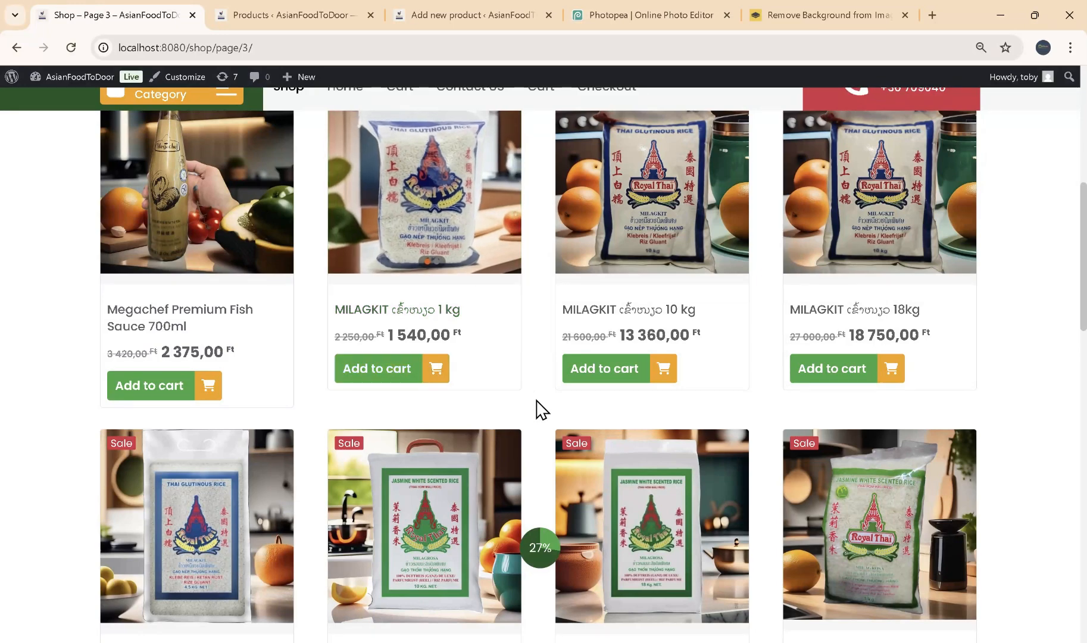
scroll(542, 410, "down", 1)
scroll(542, 409, "down", 8)
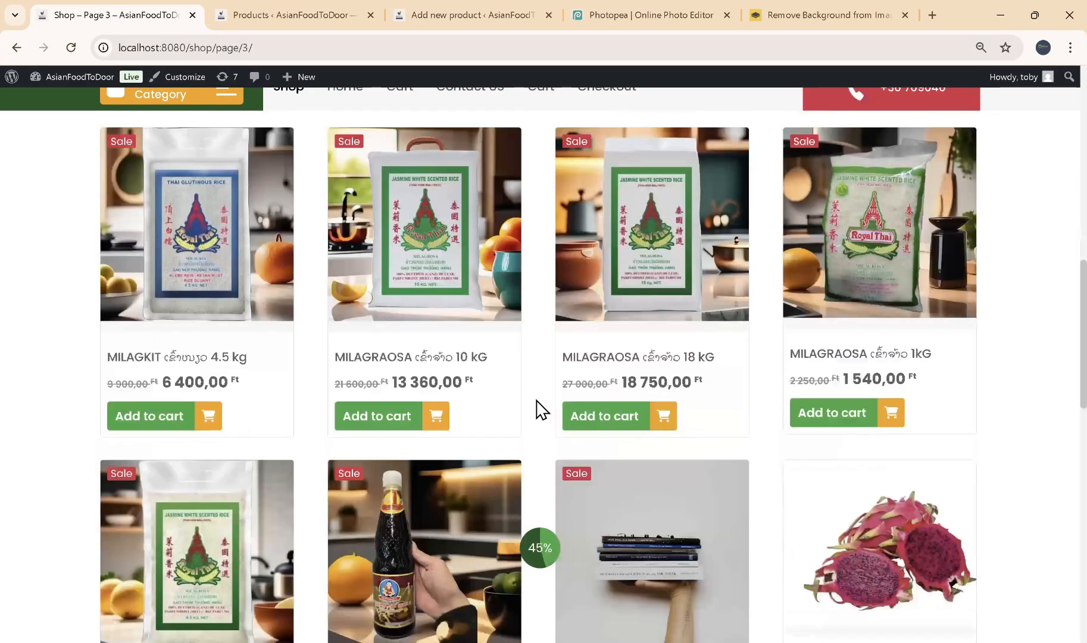
scroll(541, 409, "down", 3)
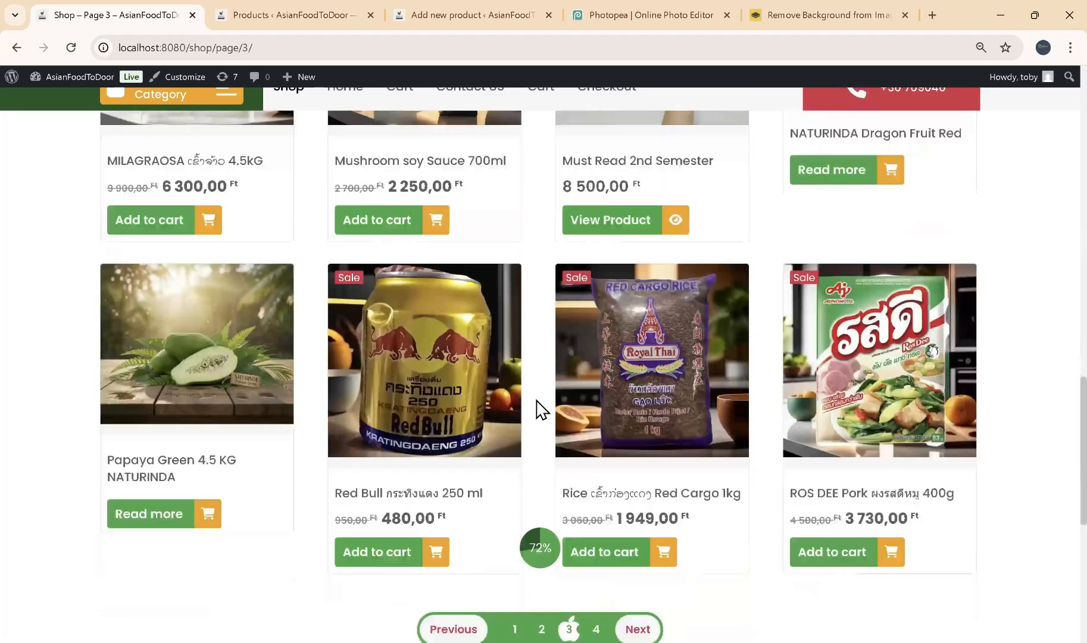
scroll(541, 410, "up", 7)
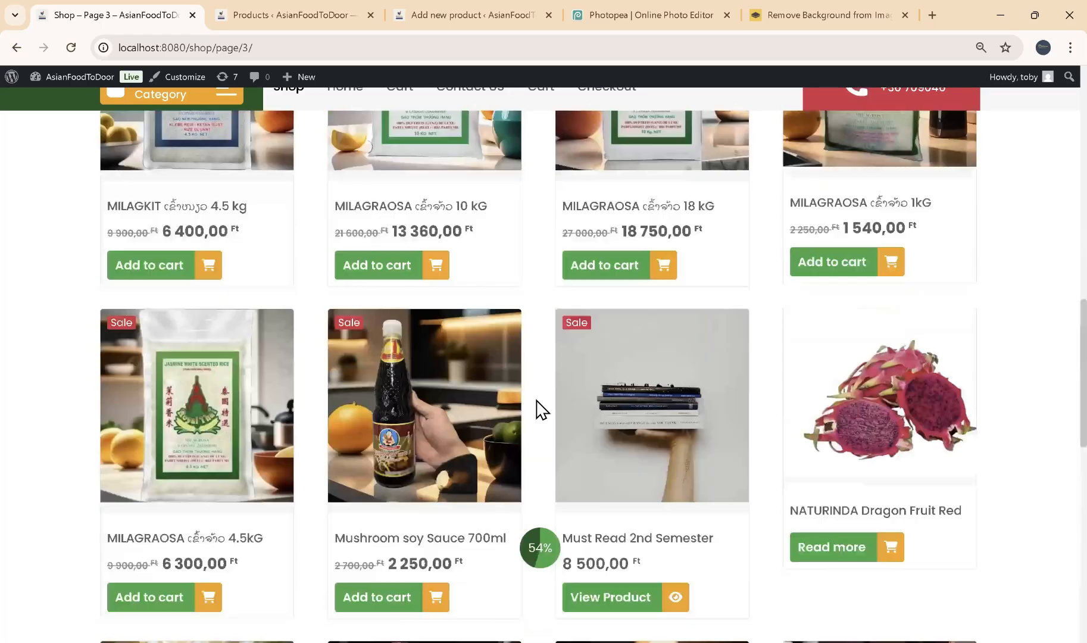
scroll(540, 410, "up", 12)
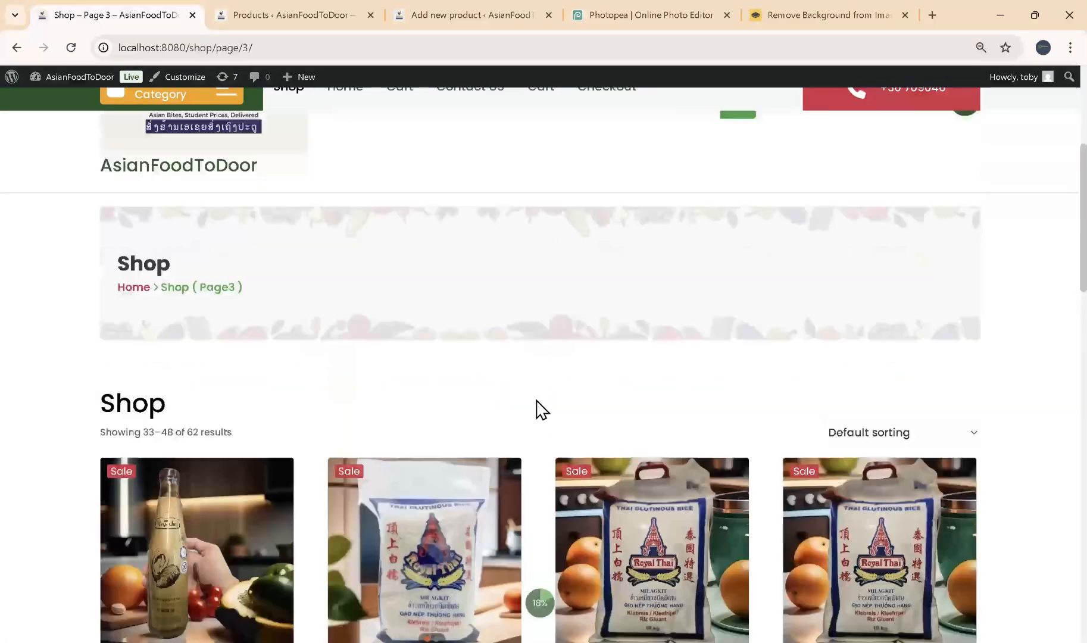
scroll(541, 410, "down", 9)
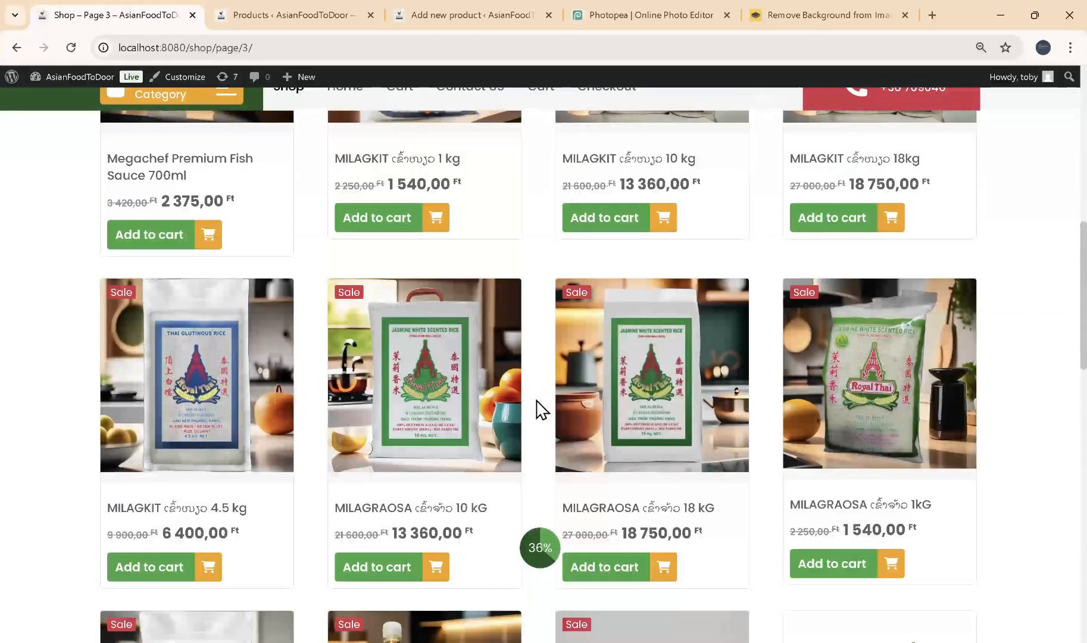
scroll(540, 409, "down", 8)
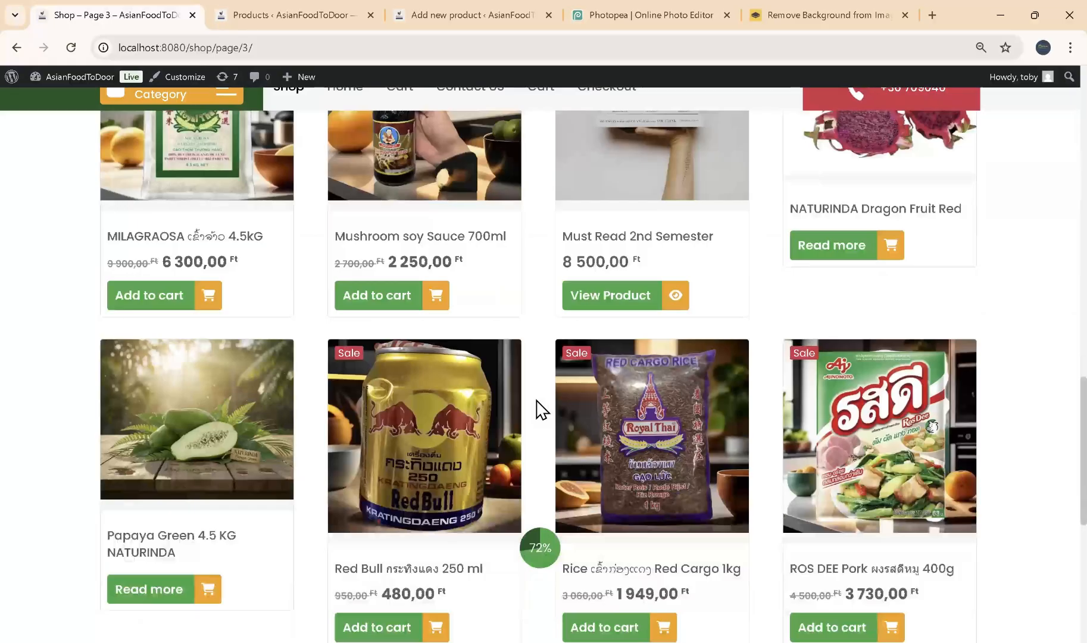
scroll(540, 410, "up", 12)
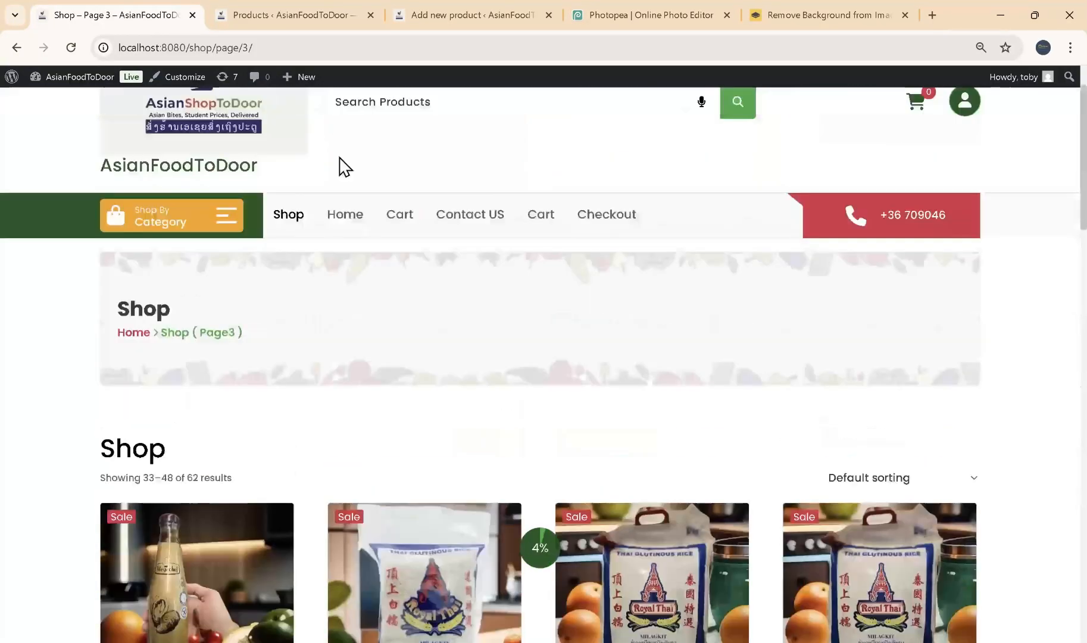
- Switch to the WordPress admin list of all the store's products
left_click(268, 11)
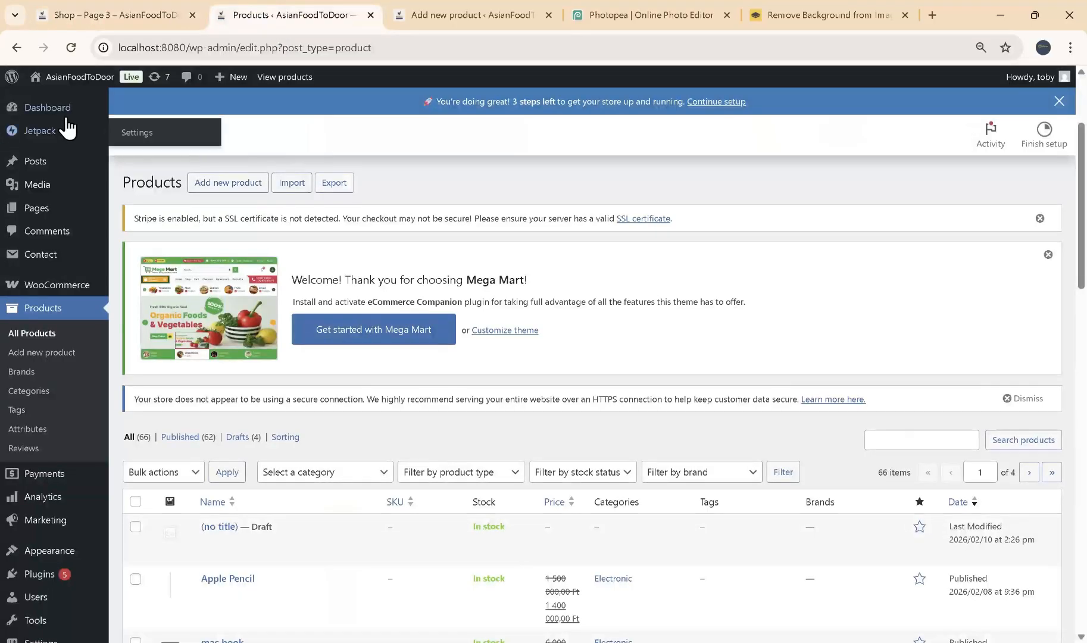
mouse_move(66, 118)
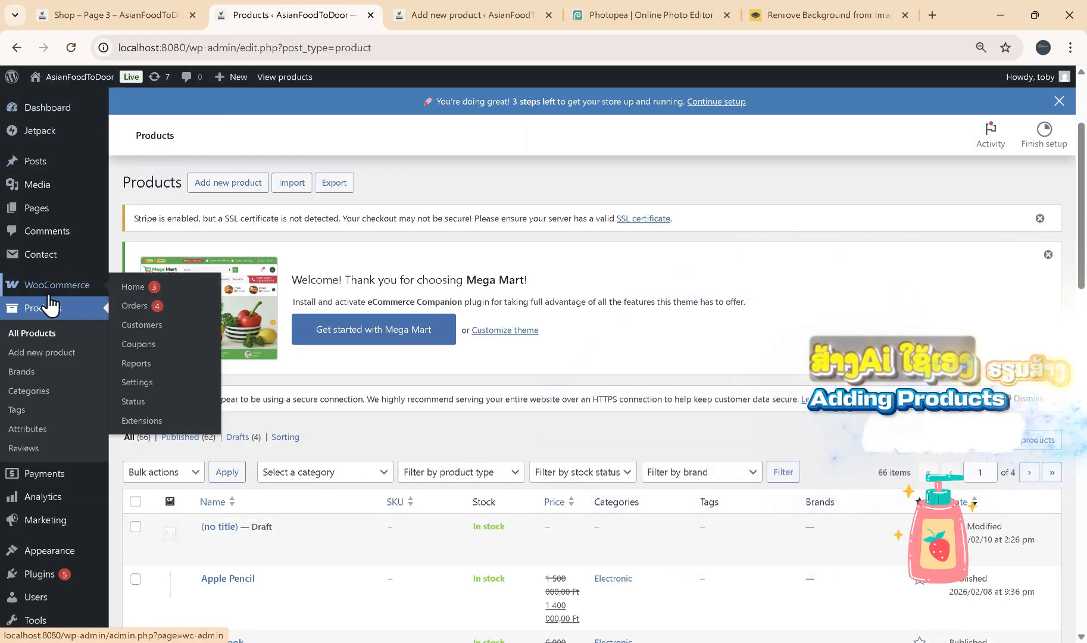
- Review the first page of the admin product list, checking product names, stock status, prices, categories, tags and brands
scroll(207, 340, "down", 4)
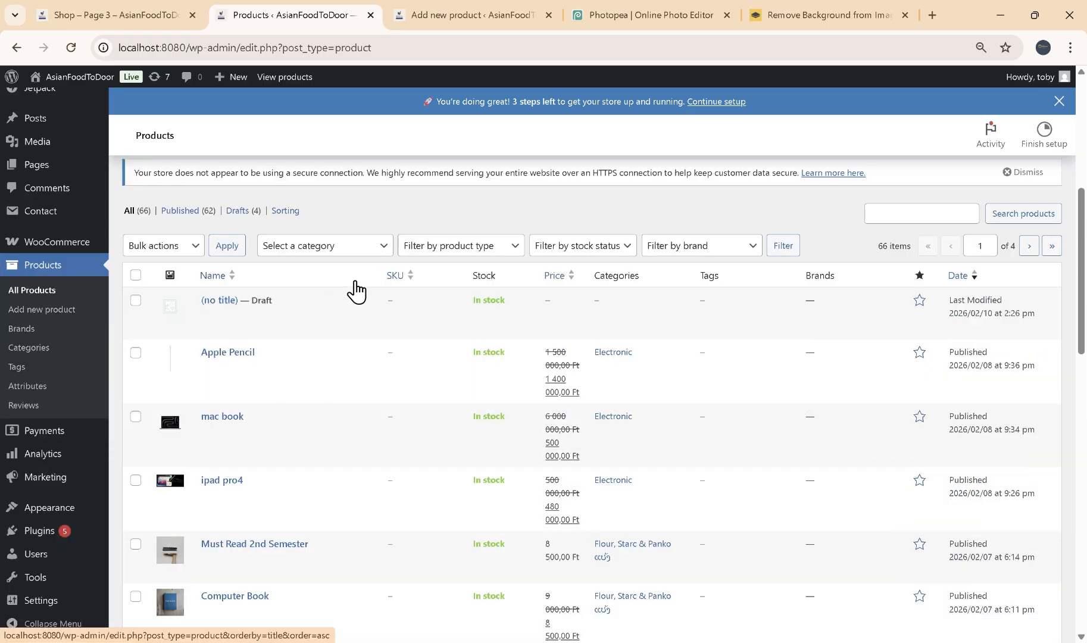
scroll(337, 292, "down", 8)
scroll(335, 293, "down", 3)
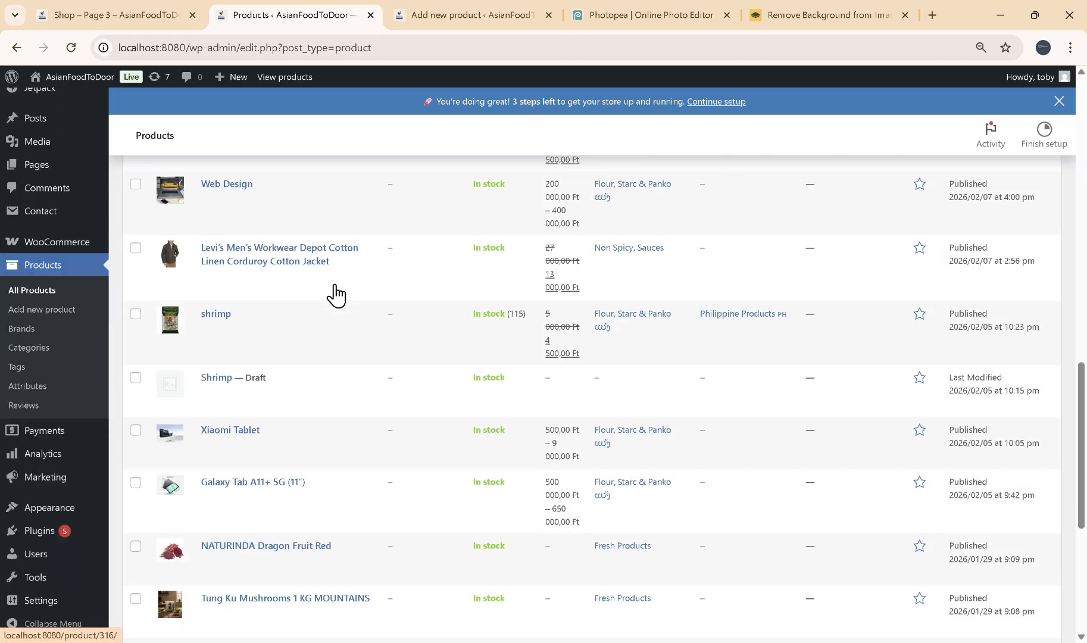
scroll(255, 287, "up", 4)
scroll(256, 287, "up", 3)
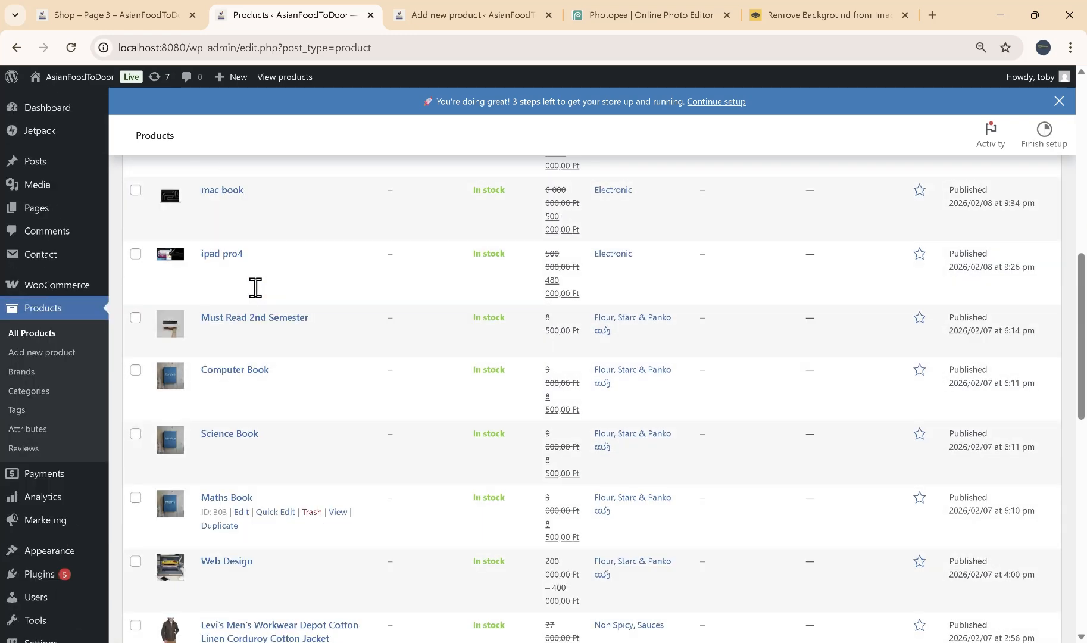
scroll(254, 289, "down", 8)
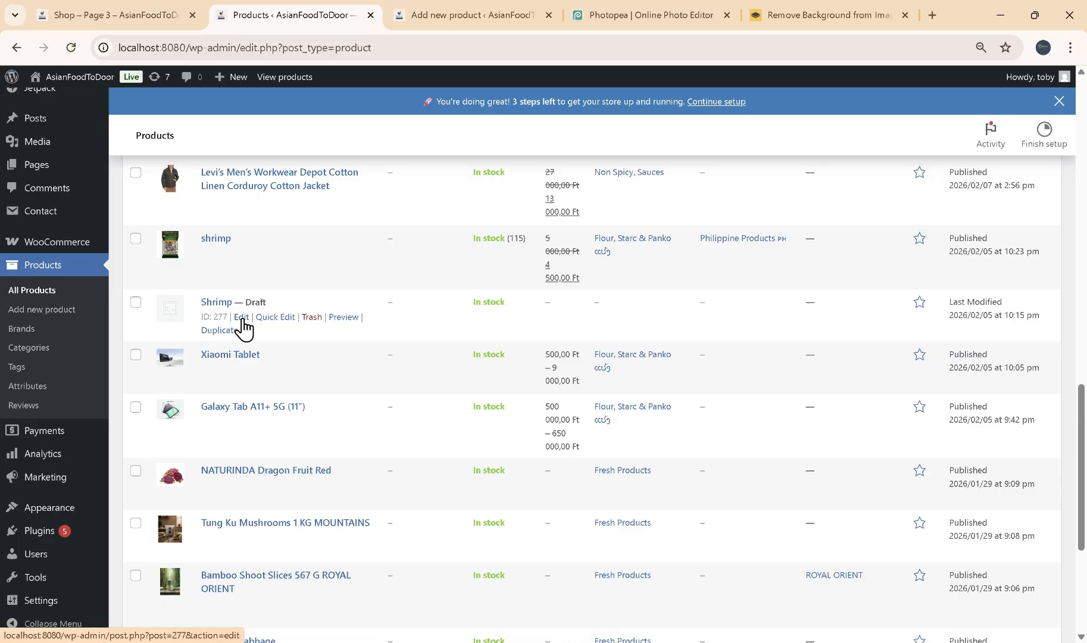
scroll(308, 324, "down", 1)
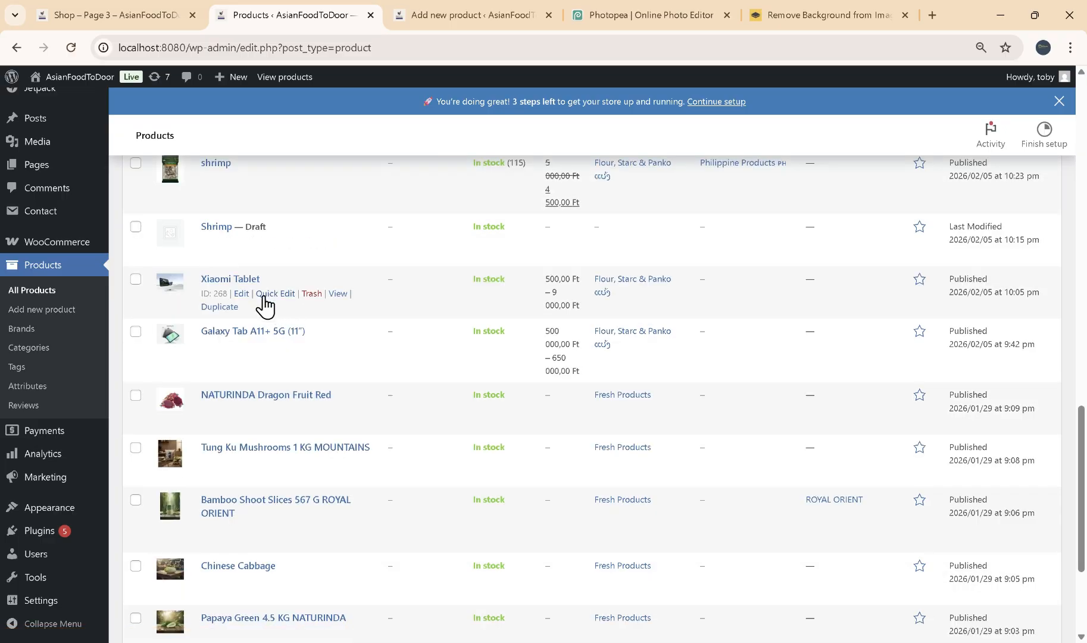
scroll(256, 286, "down", 3)
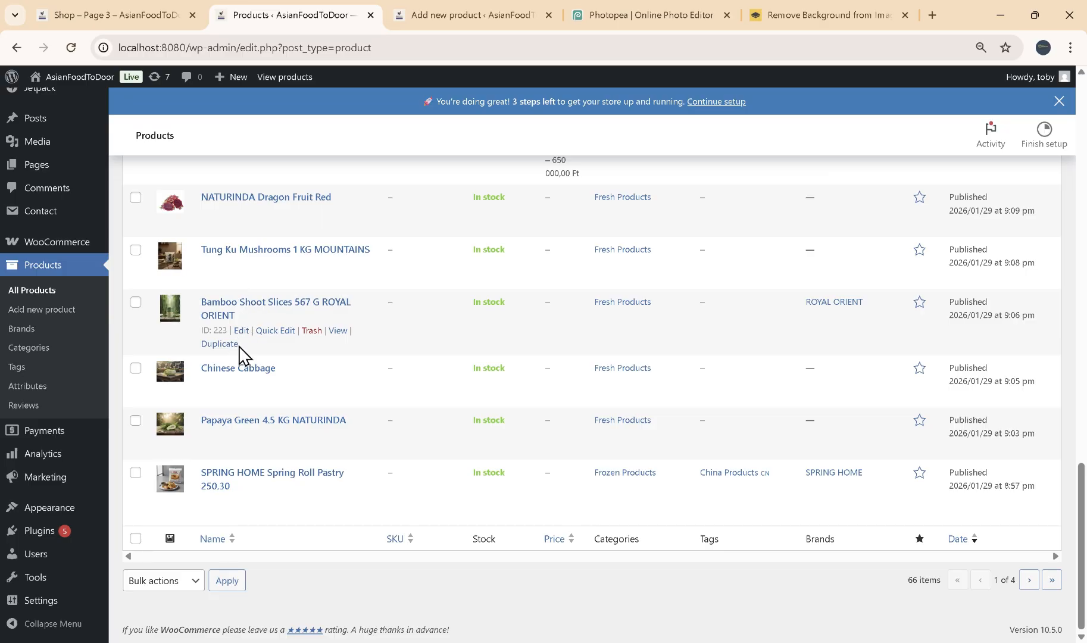
scroll(262, 343, "up", 1)
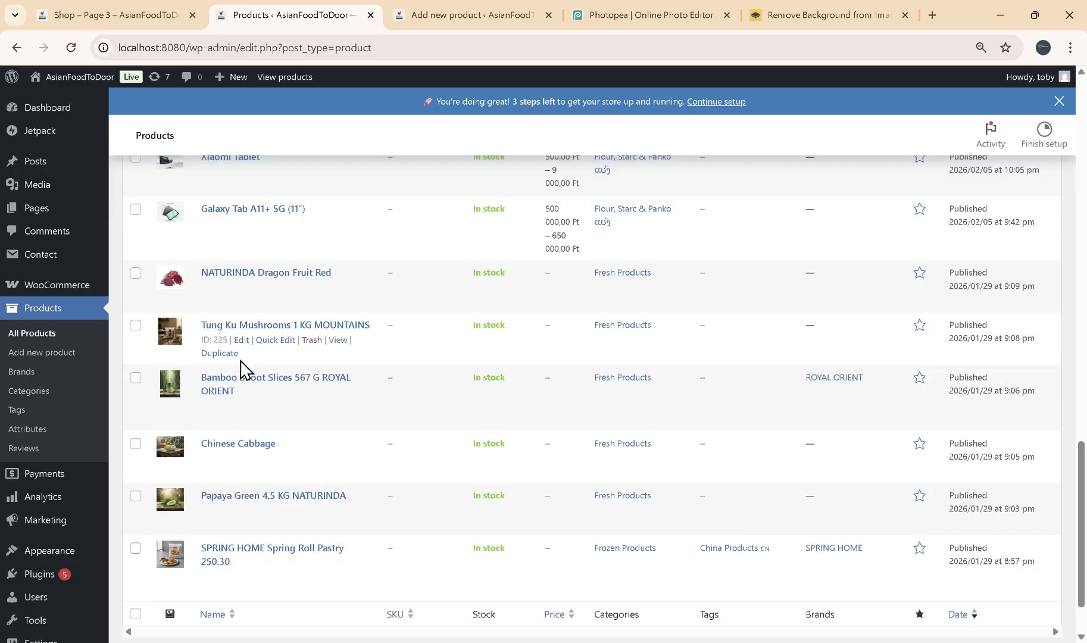
scroll(241, 369, "down", 1)
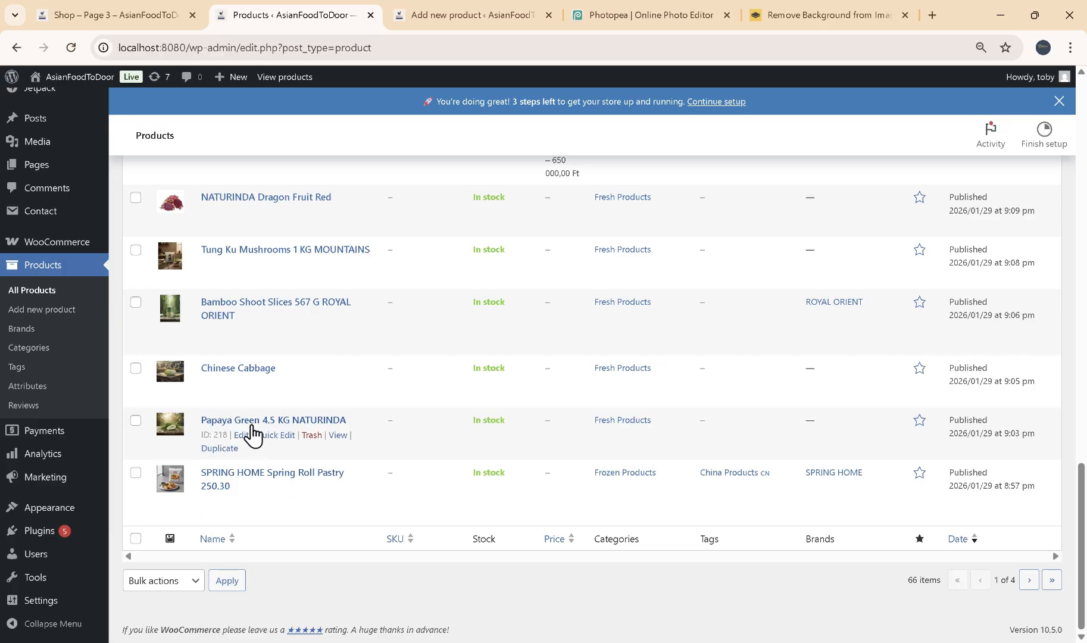
scroll(250, 432, "up", 14)
scroll(262, 433, "up", 2)
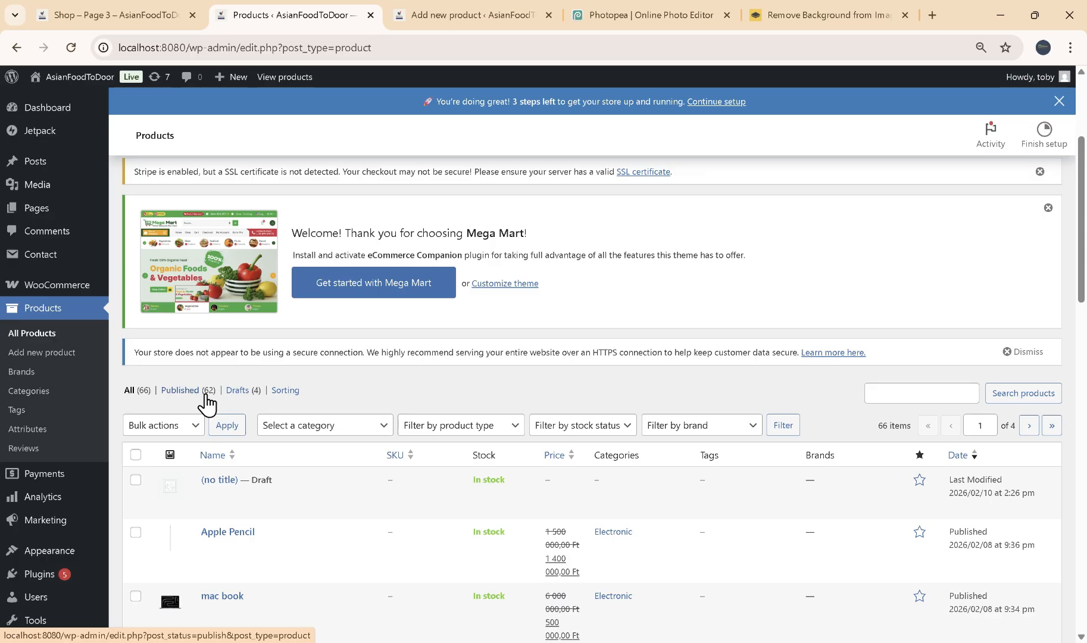
scroll(206, 399, "down", 9)
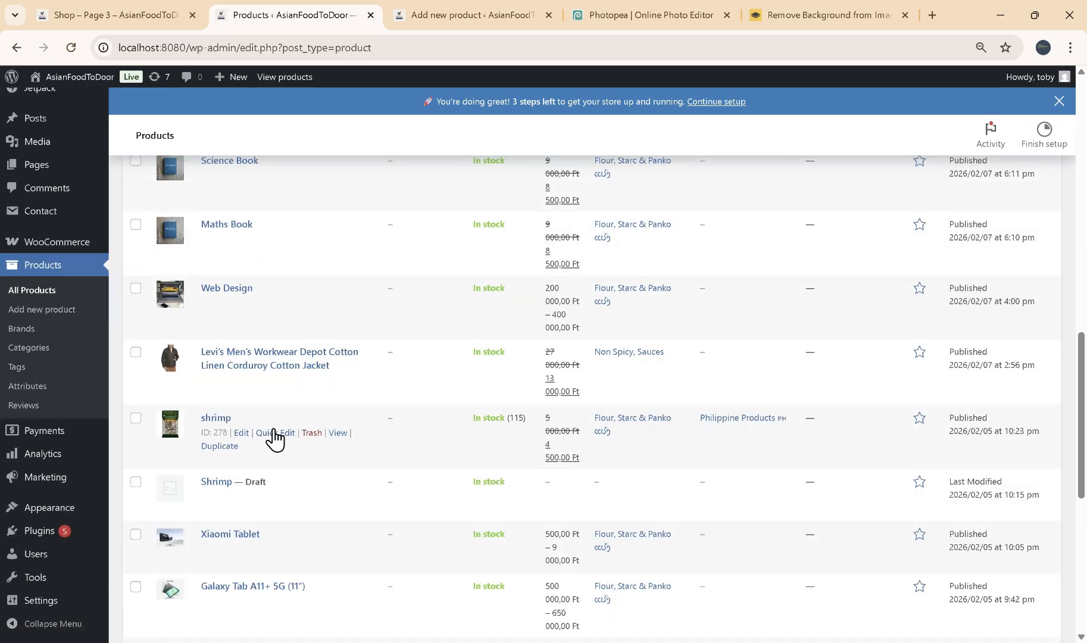
scroll(275, 439, "down", 1)
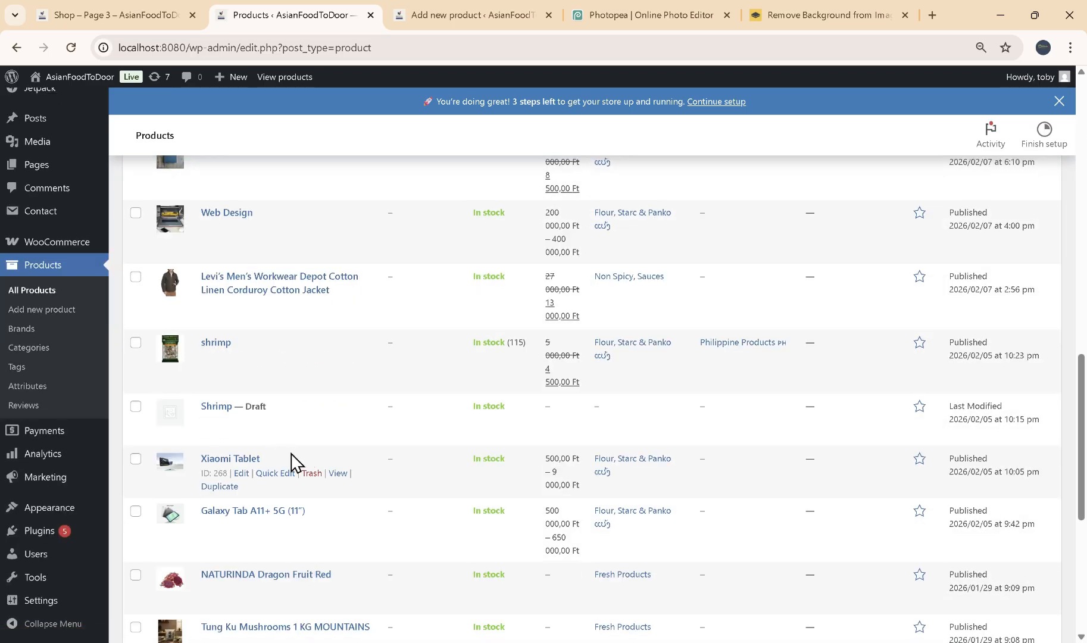
scroll(292, 462, "down", 5)
scroll(289, 462, "up", 7)
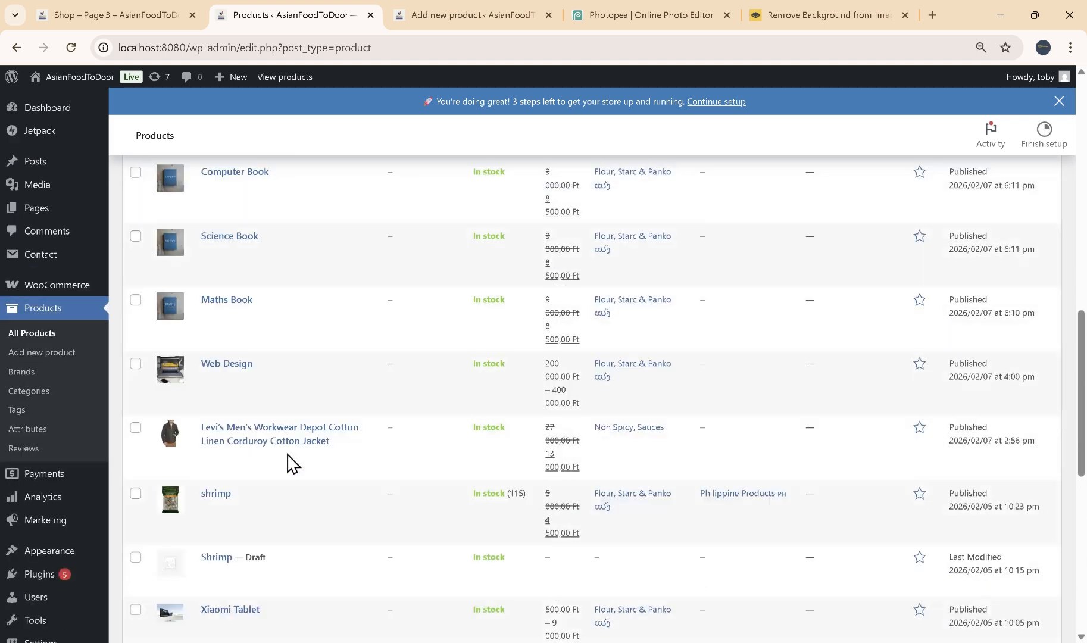
scroll(288, 462, "up", 7)
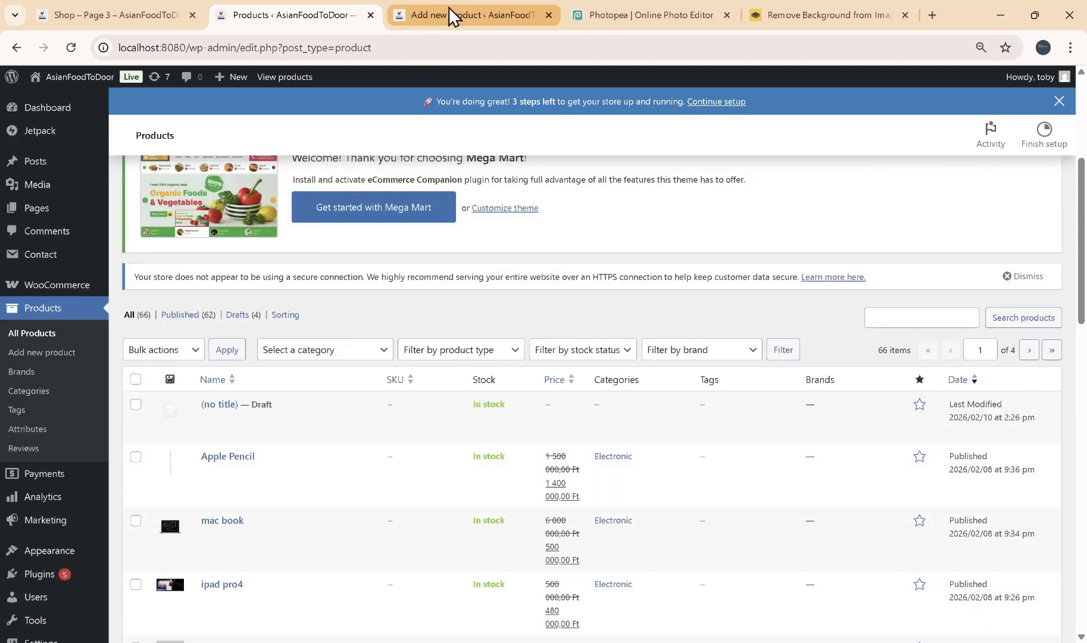
- Switch to the Add new product form and review its name, description, publishing, product data and short description sections
left_click(452, 17)
mouse_move(88, 93)
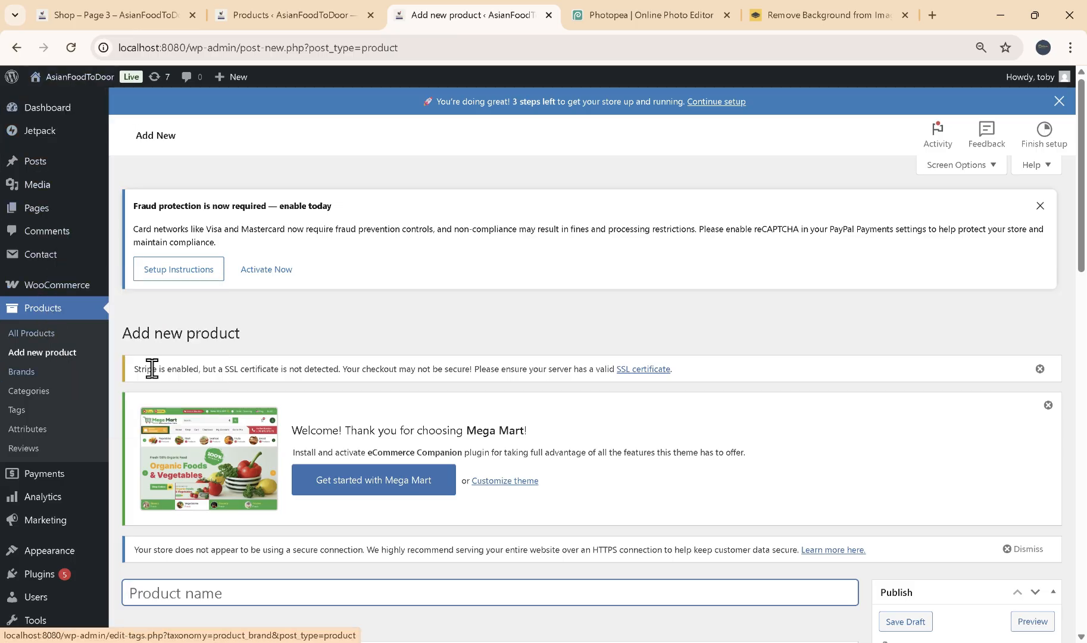
scroll(199, 368, "down", 6)
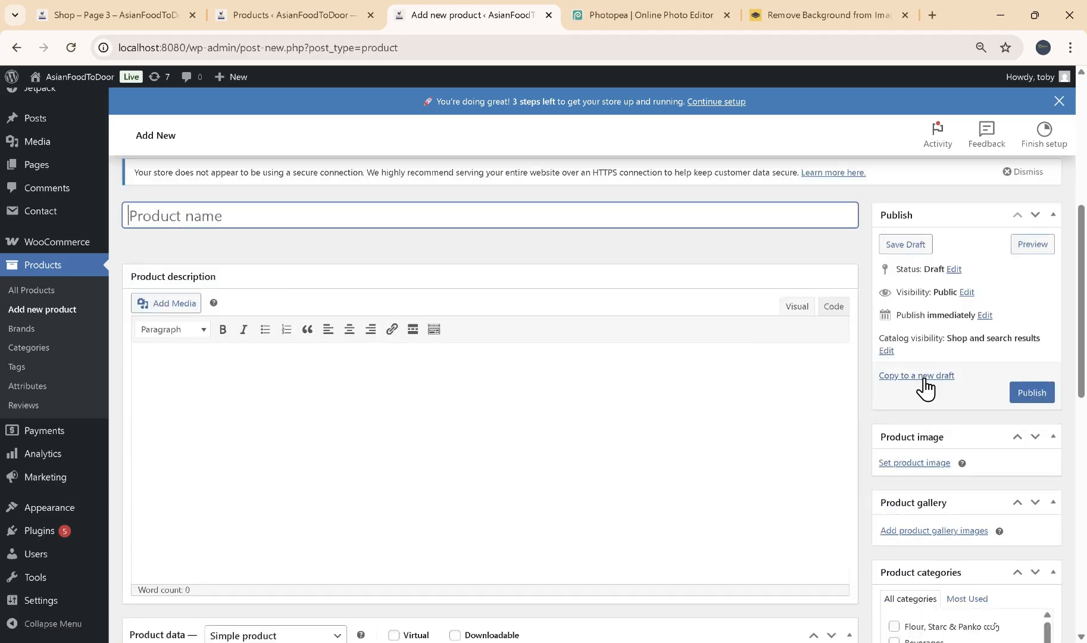
scroll(311, 381, "down", 5)
scroll(285, 264, "up", 2)
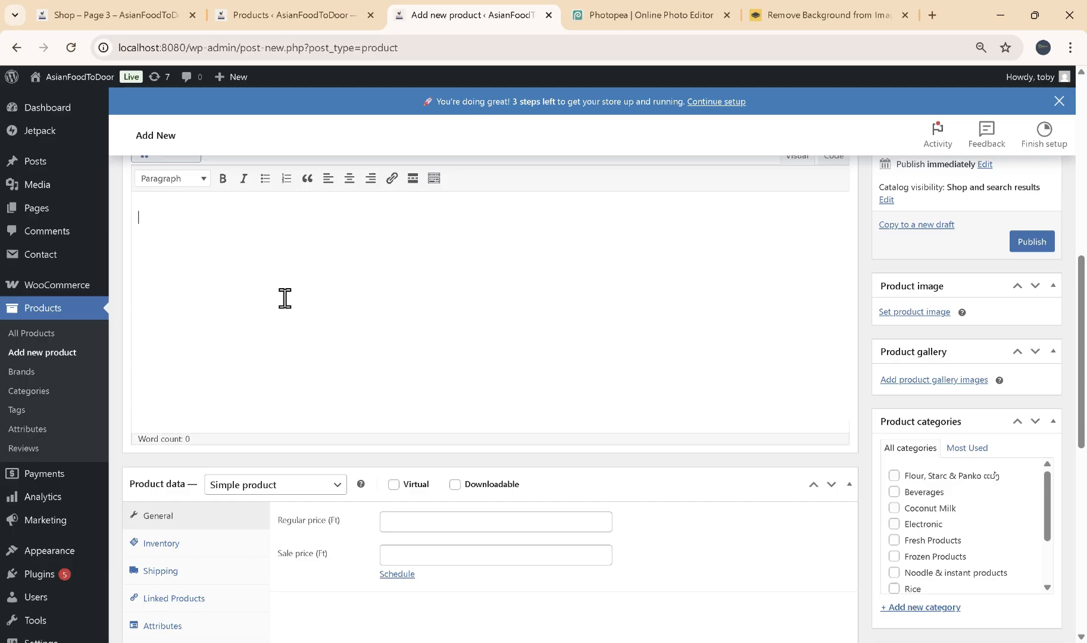
scroll(285, 298, "down", 5)
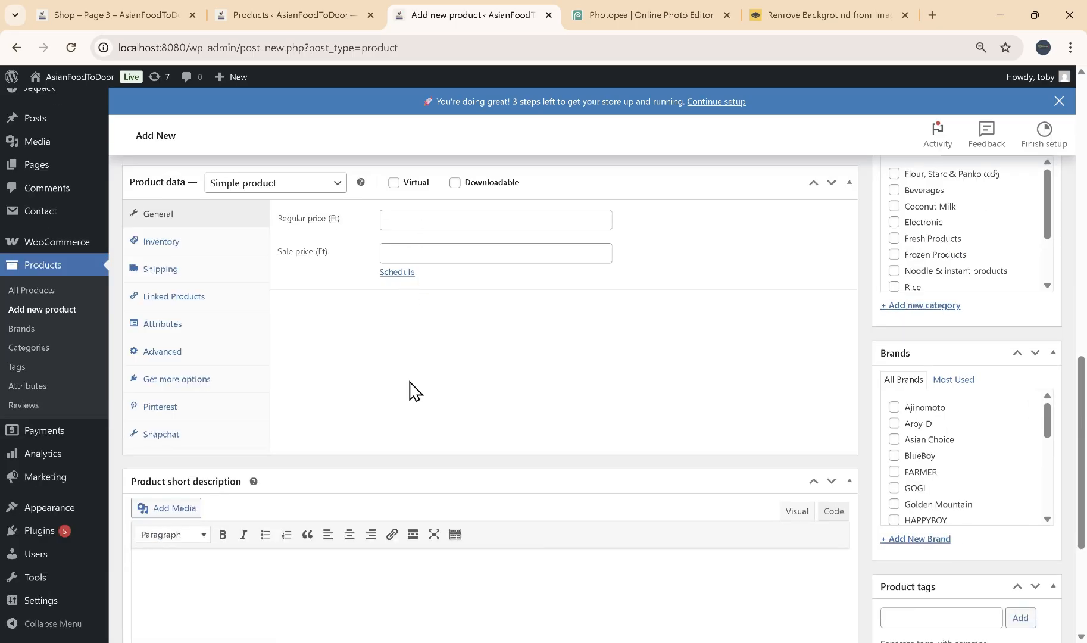
scroll(411, 417, "down", 4)
scroll(855, 279, "up", 6)
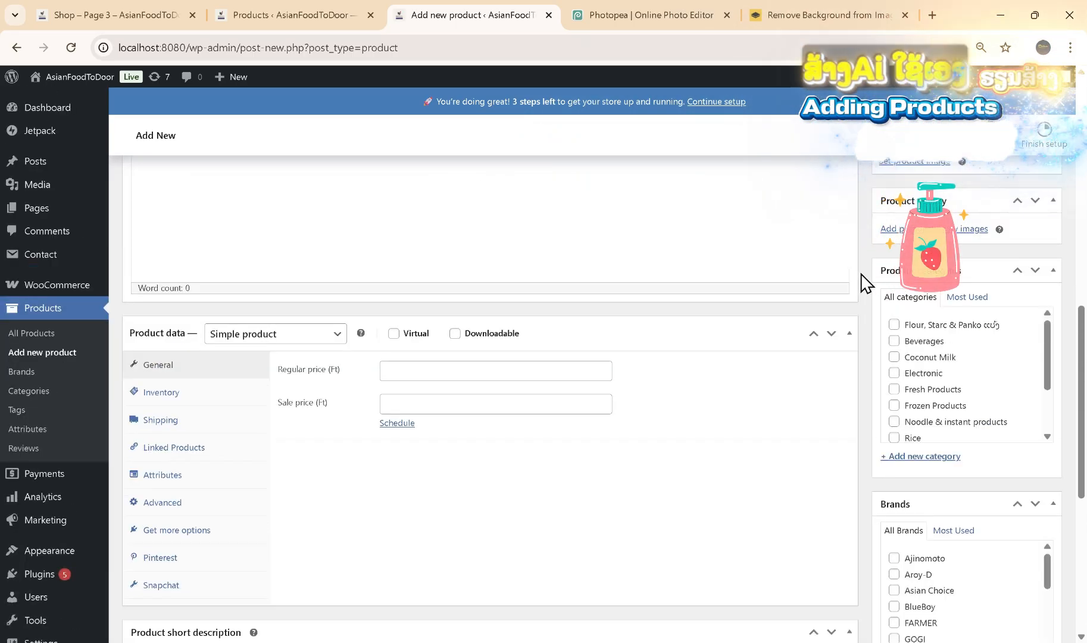
scroll(865, 282, "up", 4)
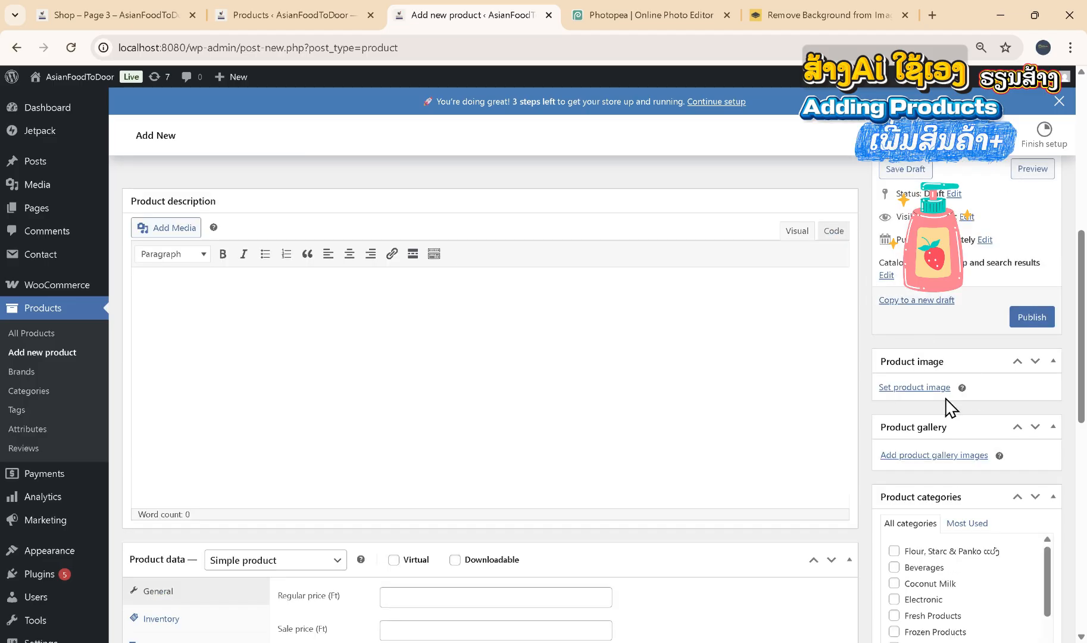
- Examine the category list, brand list and tag field offered for the new product
scroll(951, 451, "down", 1)
scroll(935, 465, "down", 1)
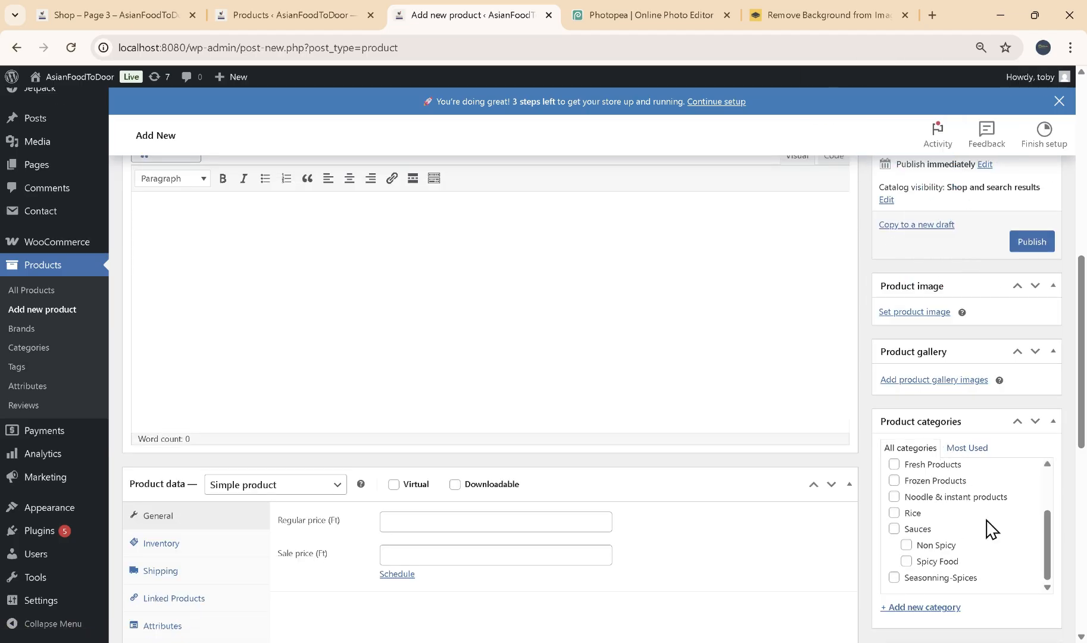
scroll(1013, 476, "down", 1)
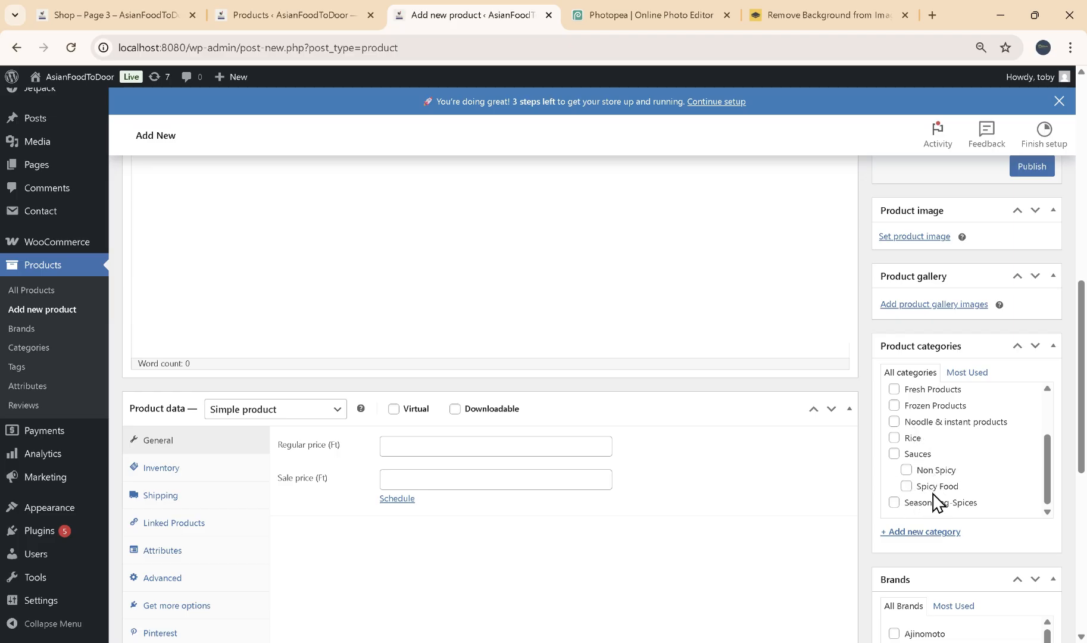
scroll(946, 485, "down", 3)
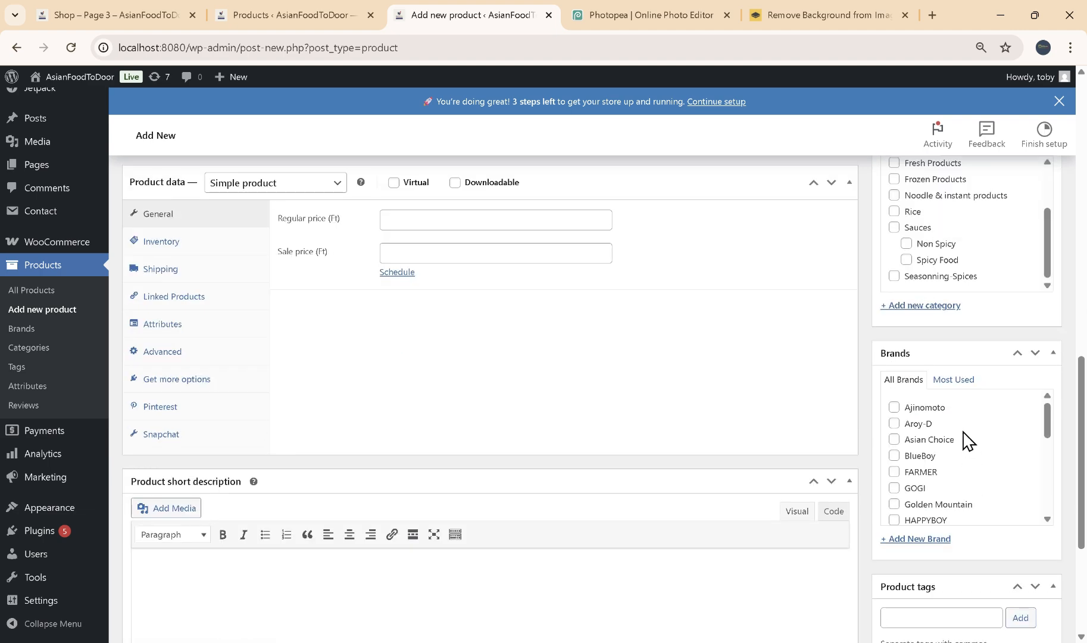
scroll(958, 429, "down", 1)
scroll(924, 446, "down", 3)
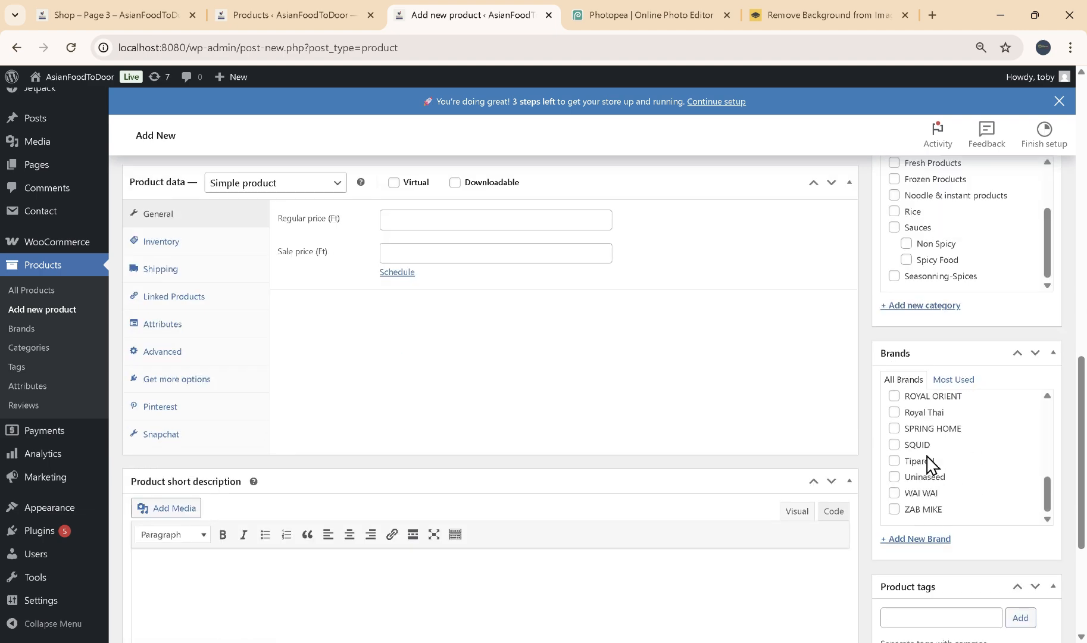
scroll(957, 482, "down", 4)
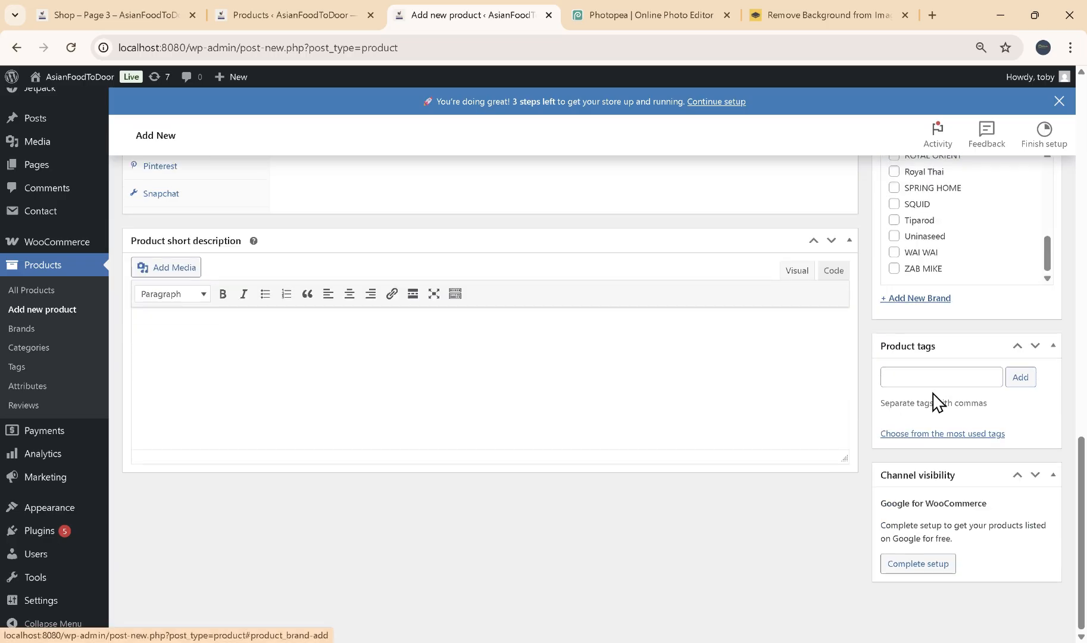
scroll(855, 397, "up", 15)
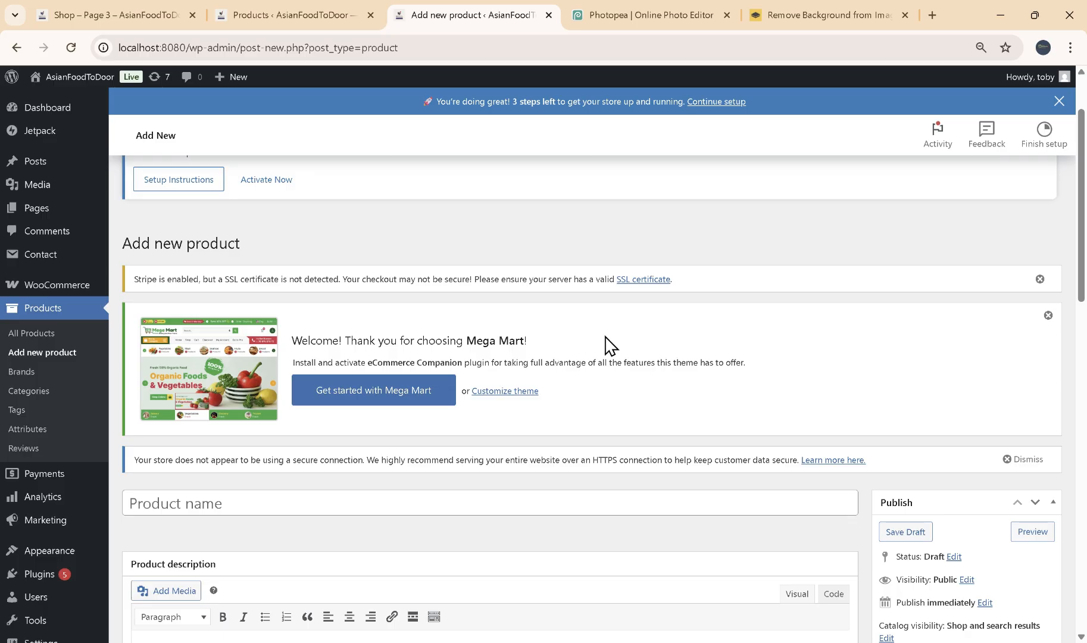
scroll(611, 346, "up", 2)
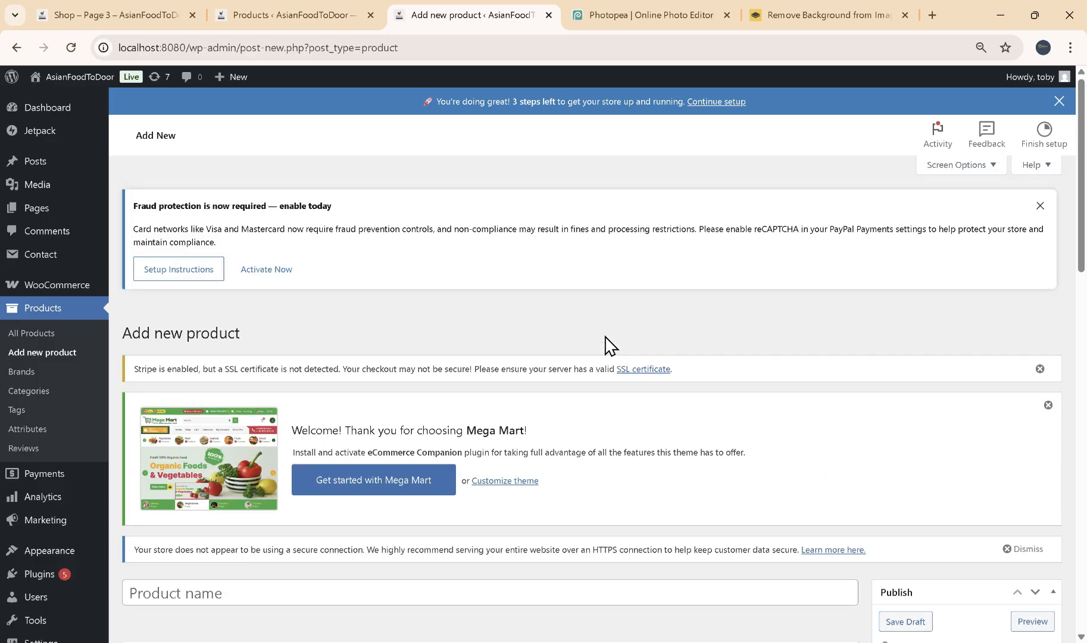
- Switch to Photopea and open product_shot_FOCO Coconut Juice Drink.jpg.png from the Beverages folder as a new document
left_click(626, 24)
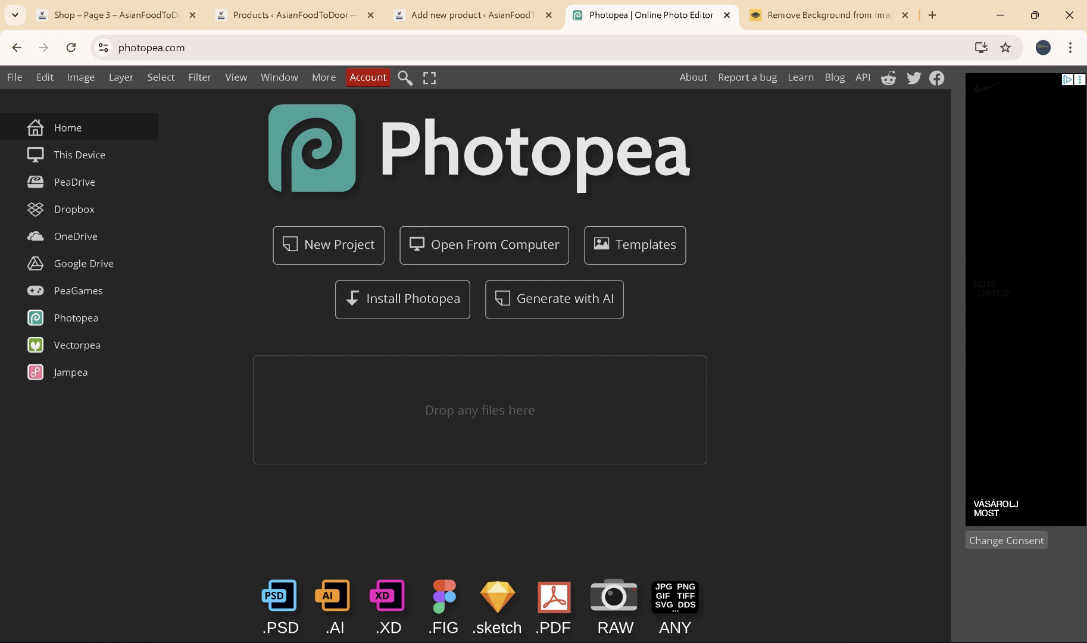
left_click_drag(803, 45, 850, 31)
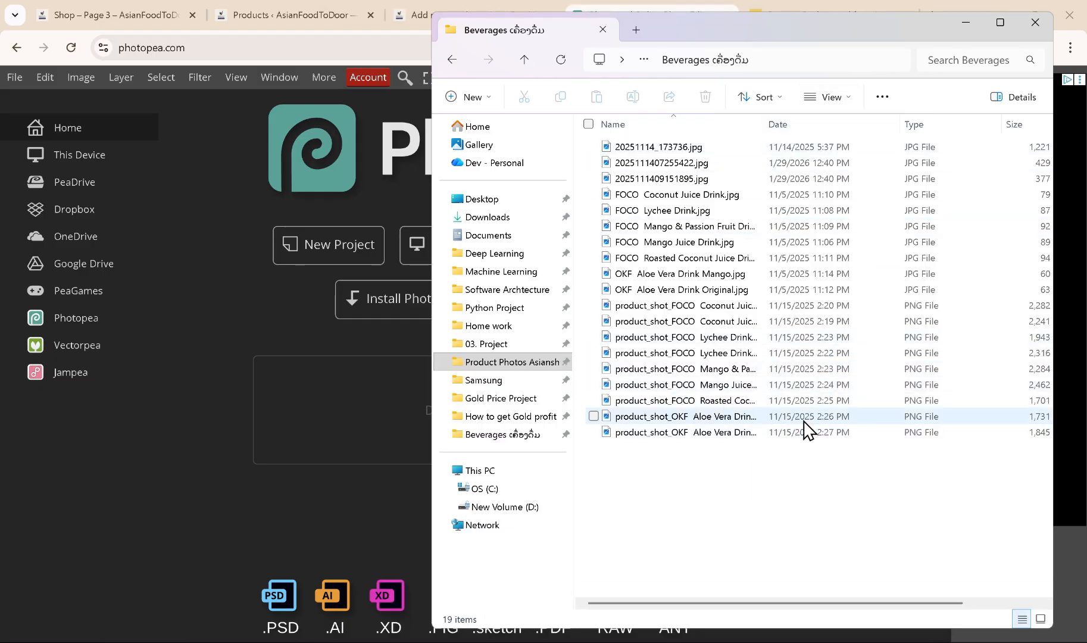
left_click(748, 306)
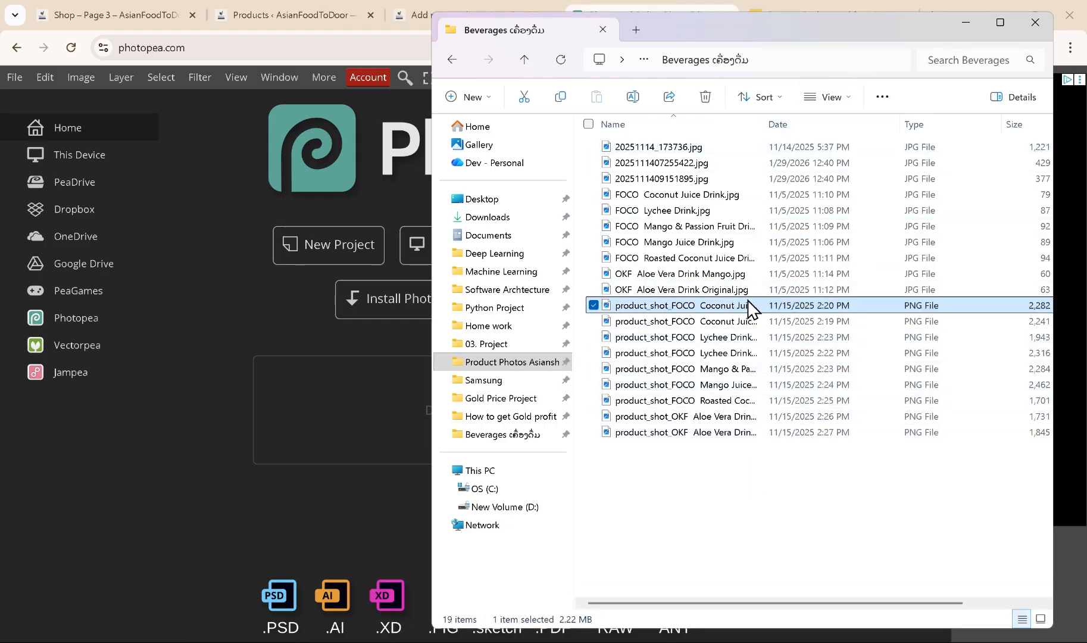
left_click(697, 227)
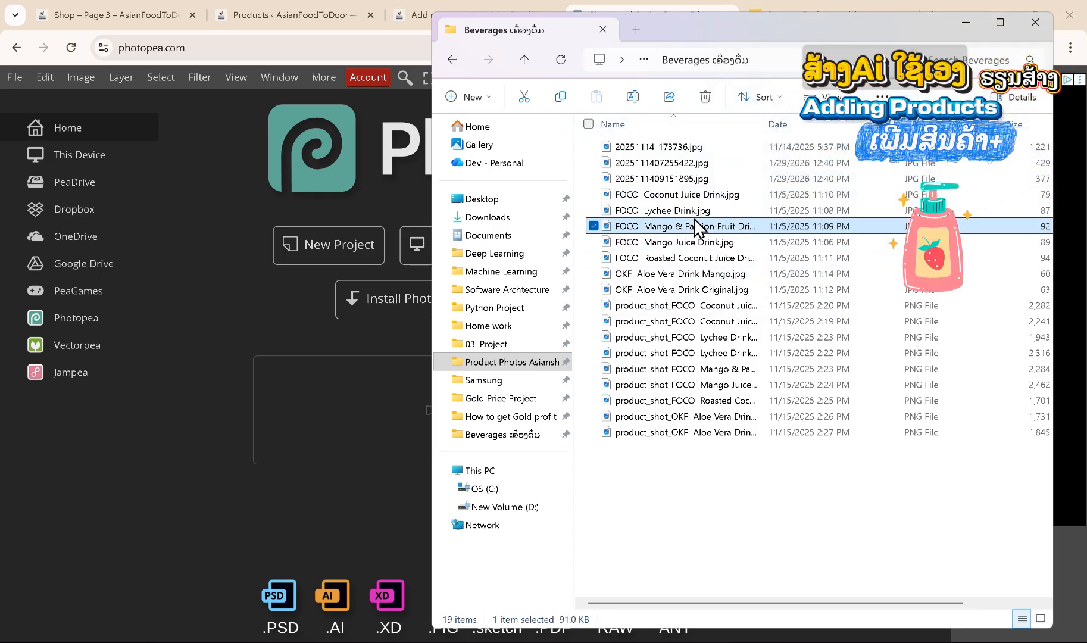
scroll(776, 251, "left", 2)
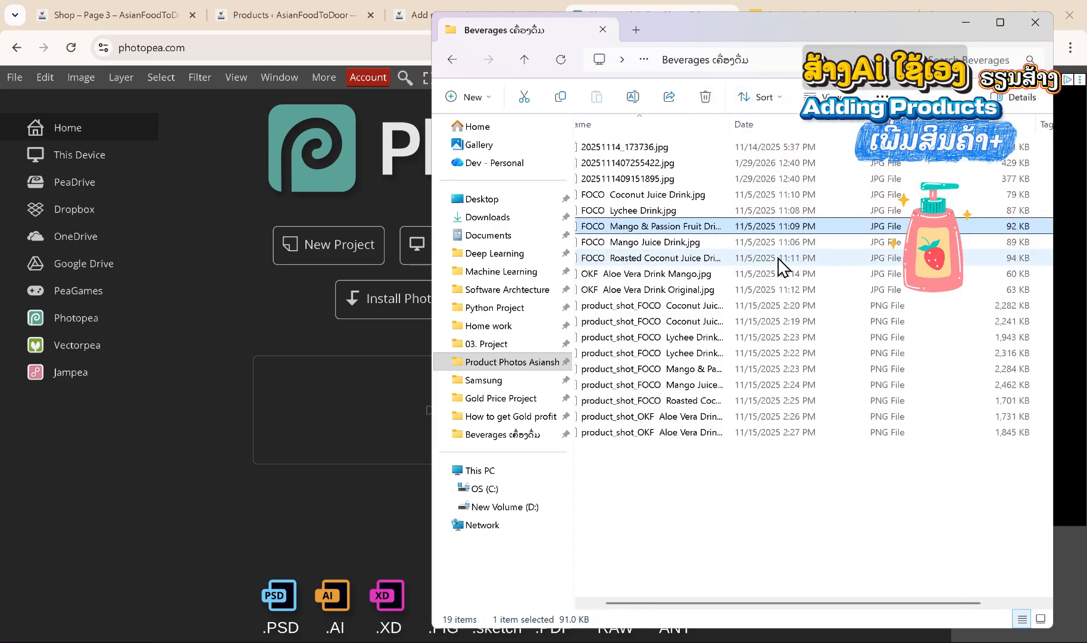
left_click(676, 337)
left_click(636, 353)
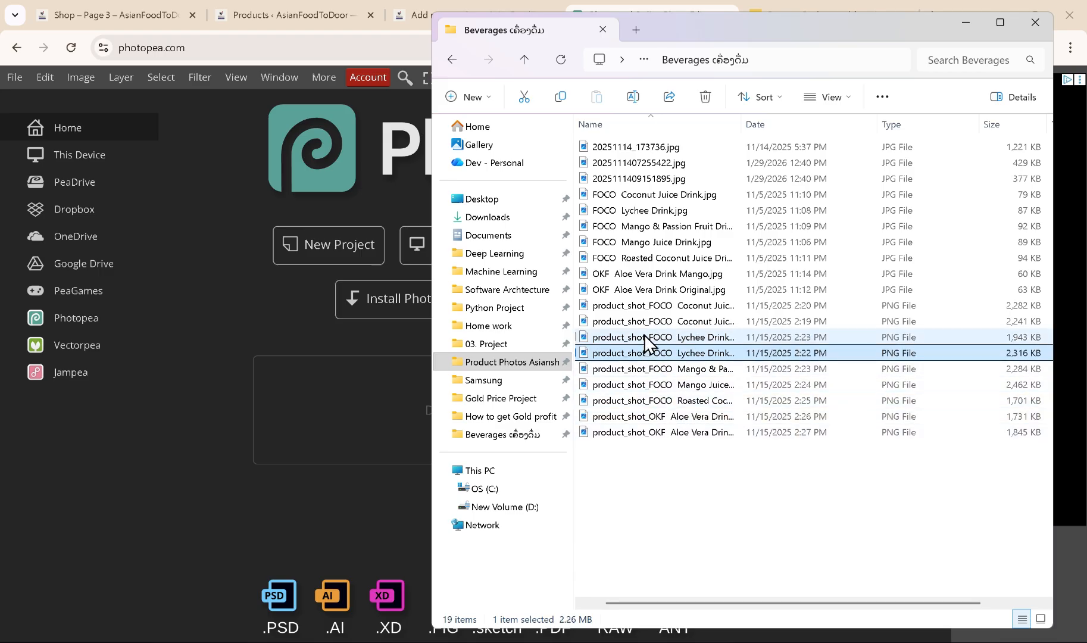
left_click(652, 306)
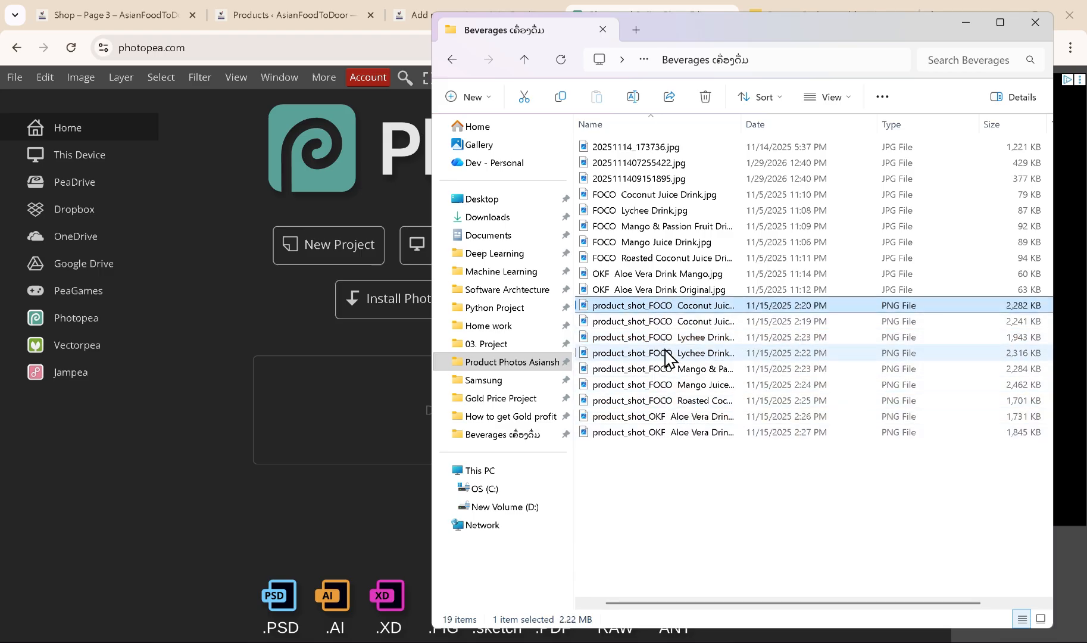
left_click(649, 322)
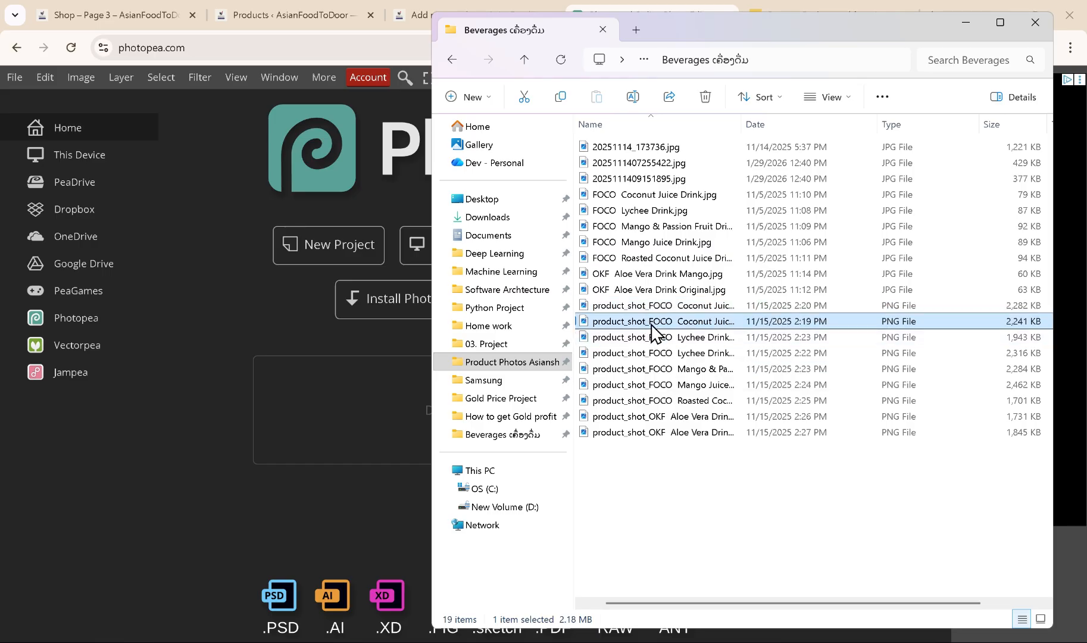
left_click_drag(655, 326, 339, 369)
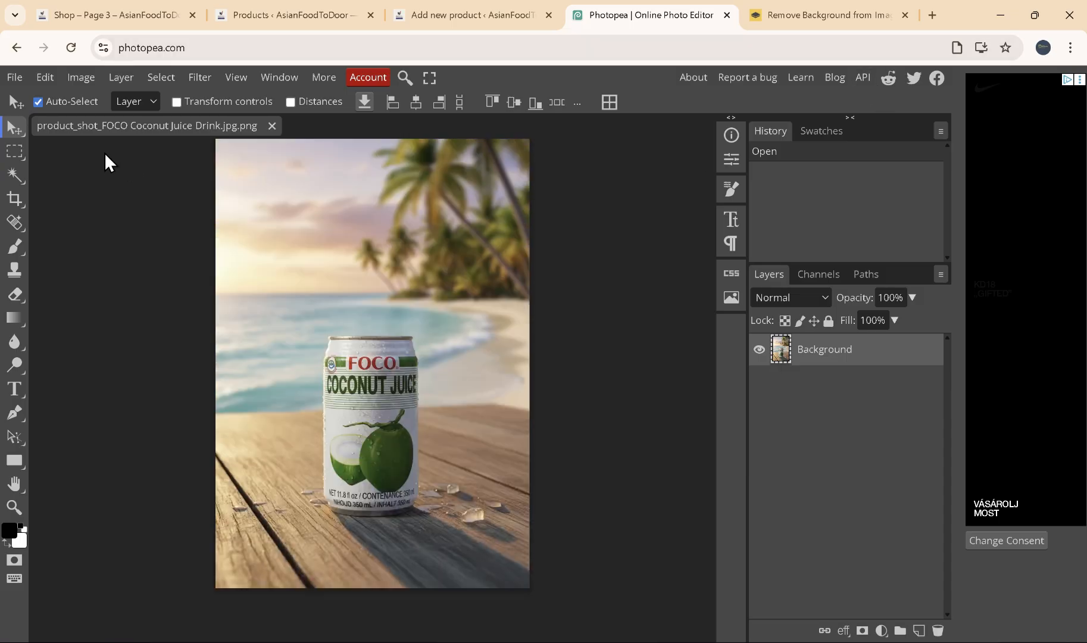
- Export the coconut juice photo as a JPG at 832 x 1248 px with 70% quality and metadata attached
left_click(48, 75)
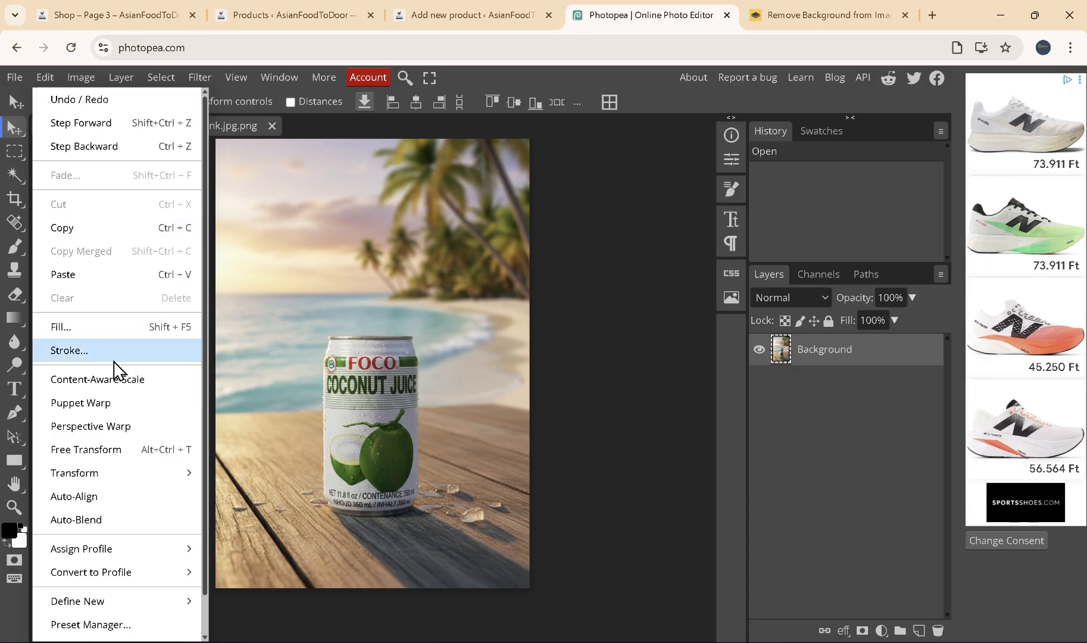
mouse_move(15, 77)
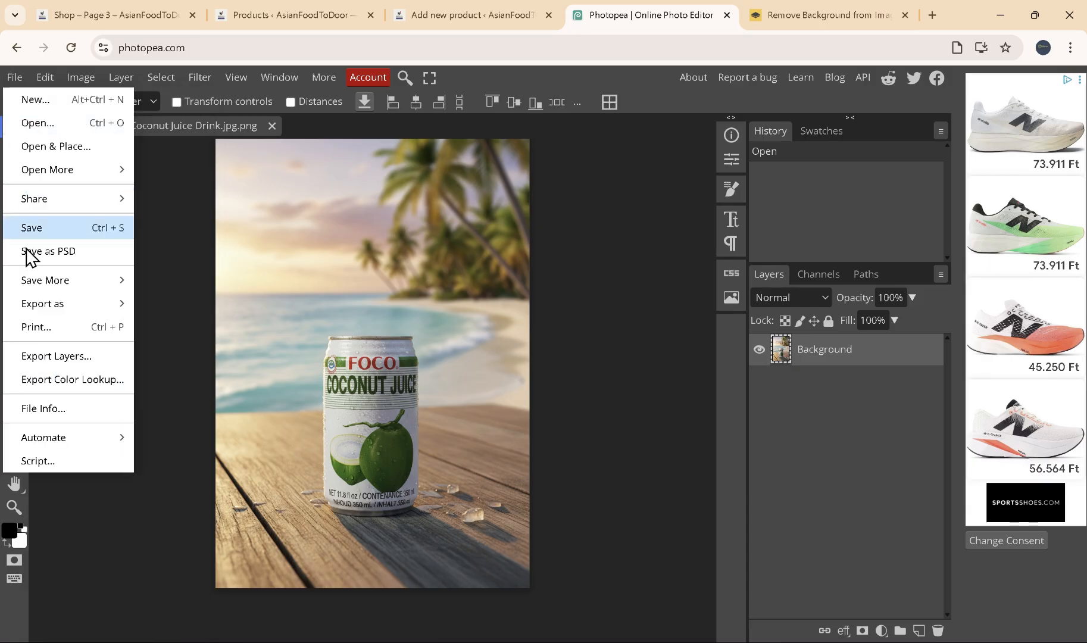
mouse_move(98, 290)
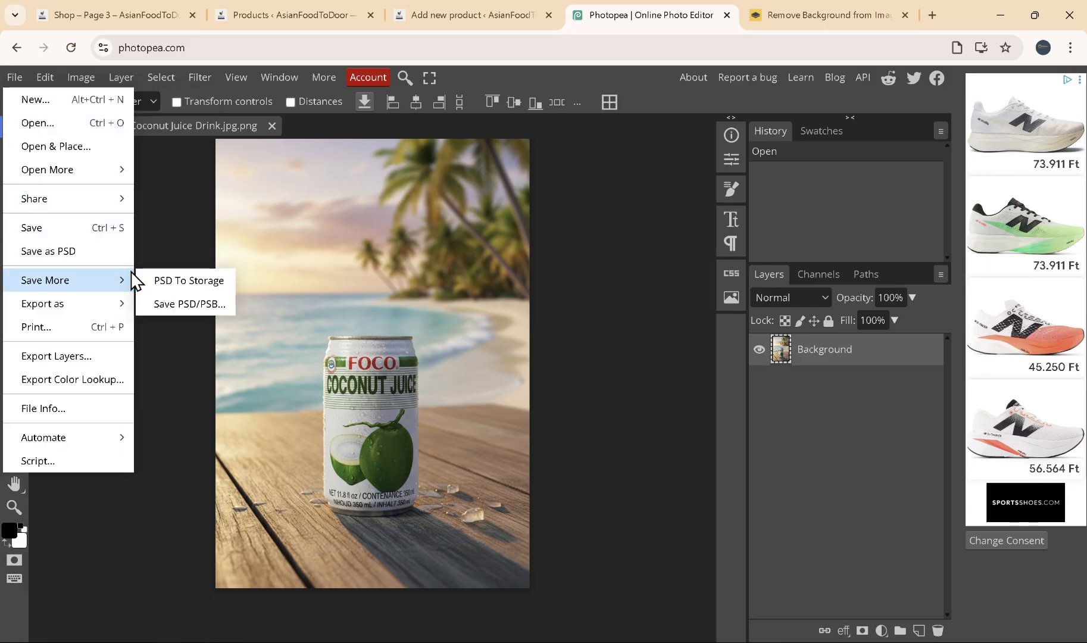
mouse_move(132, 305)
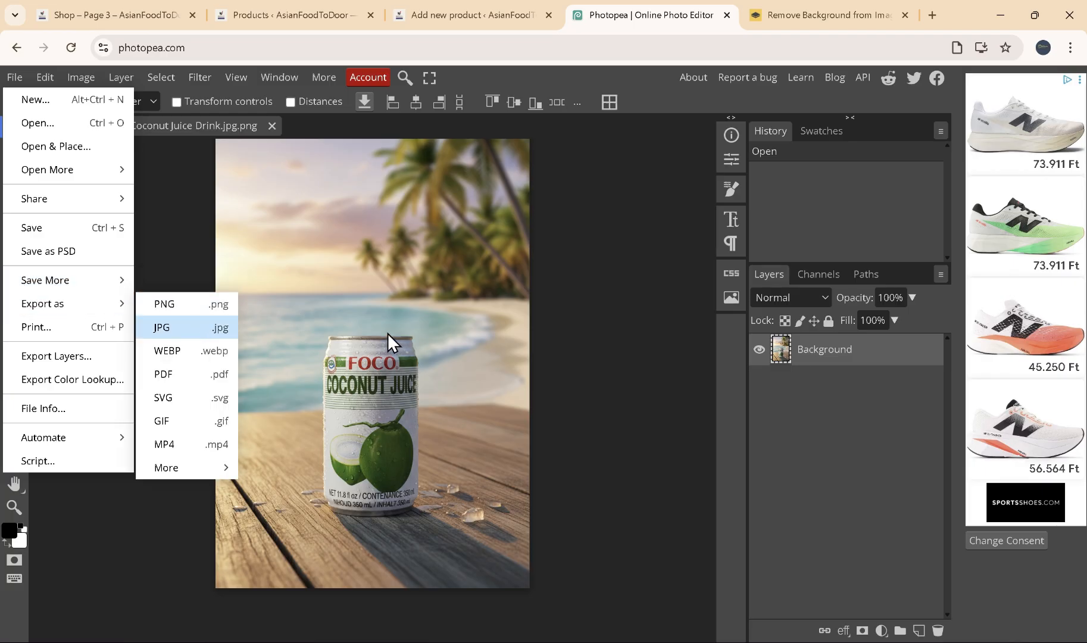
left_click(183, 325)
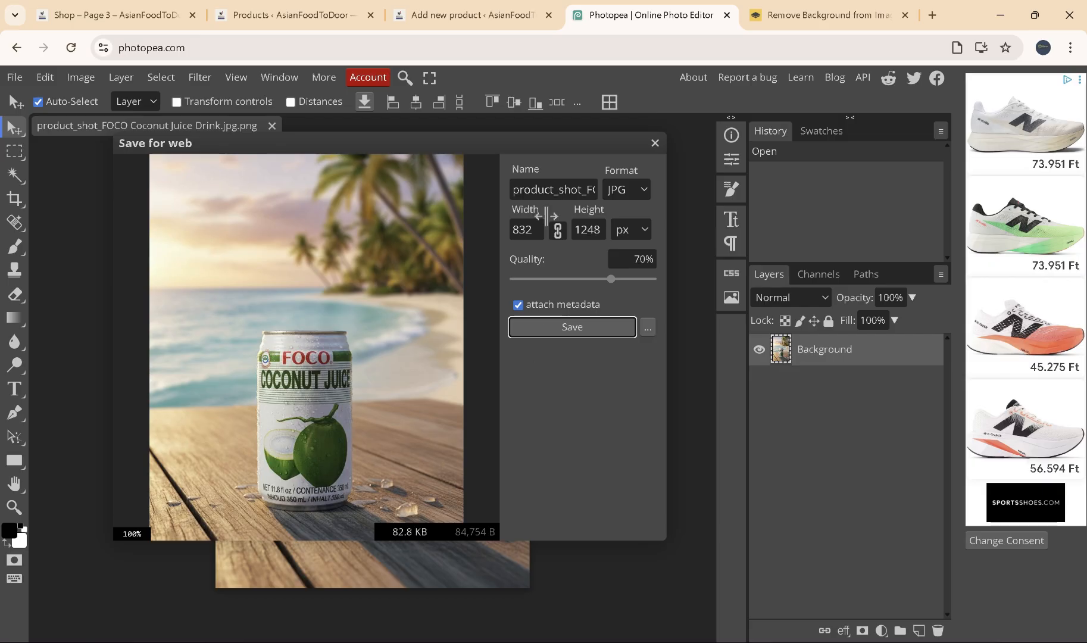
left_click(605, 334)
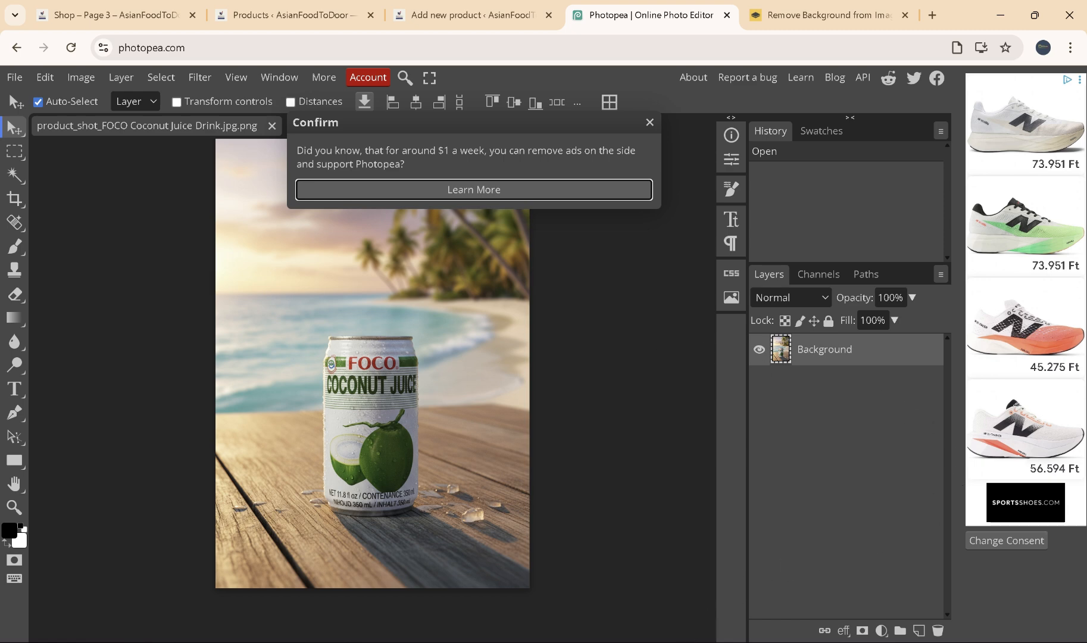
- Switch to File Explorer and examine today's images in the Downloads folder, comparing the original JPG photos with their background-removed PNG versions
mouse_move(739, 642)
left_click(670, 583)
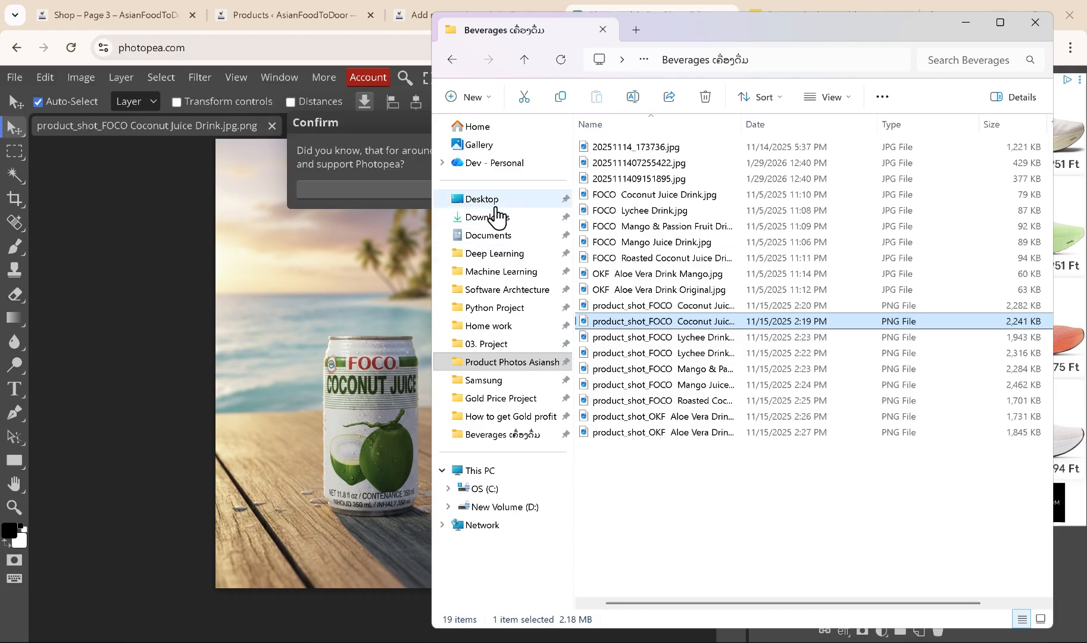
left_click(494, 201)
left_click(498, 218)
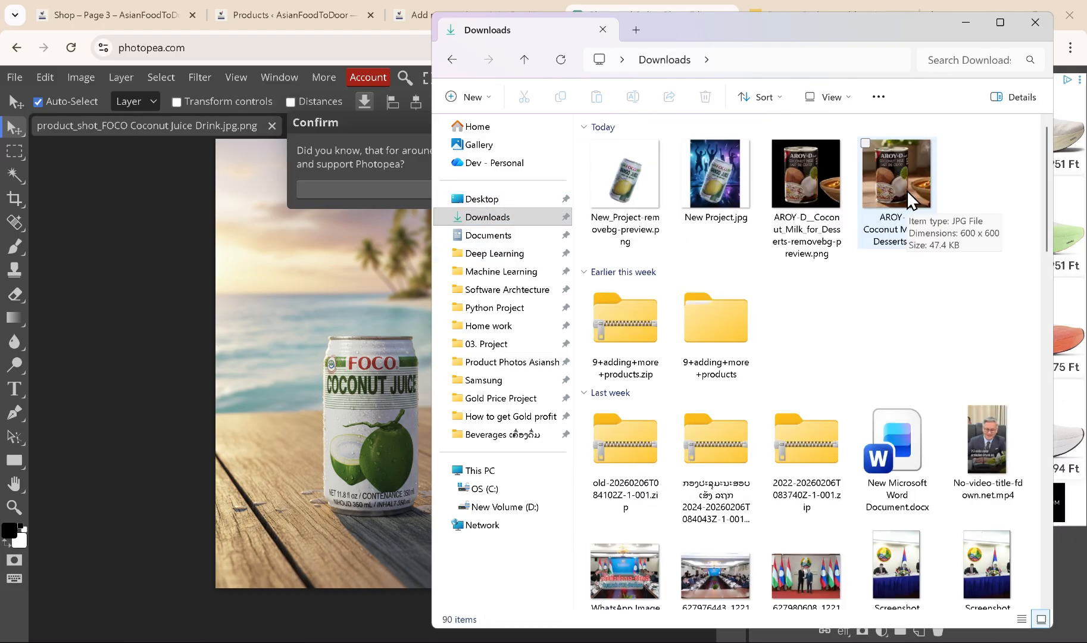
left_click(908, 190)
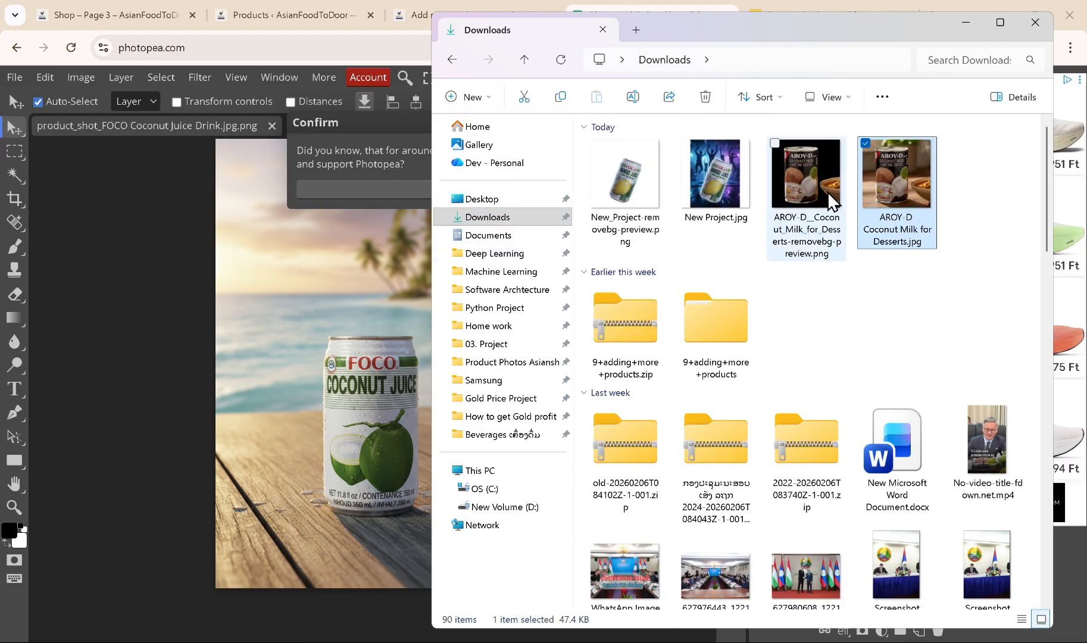
left_click(711, 196)
left_click(595, 209)
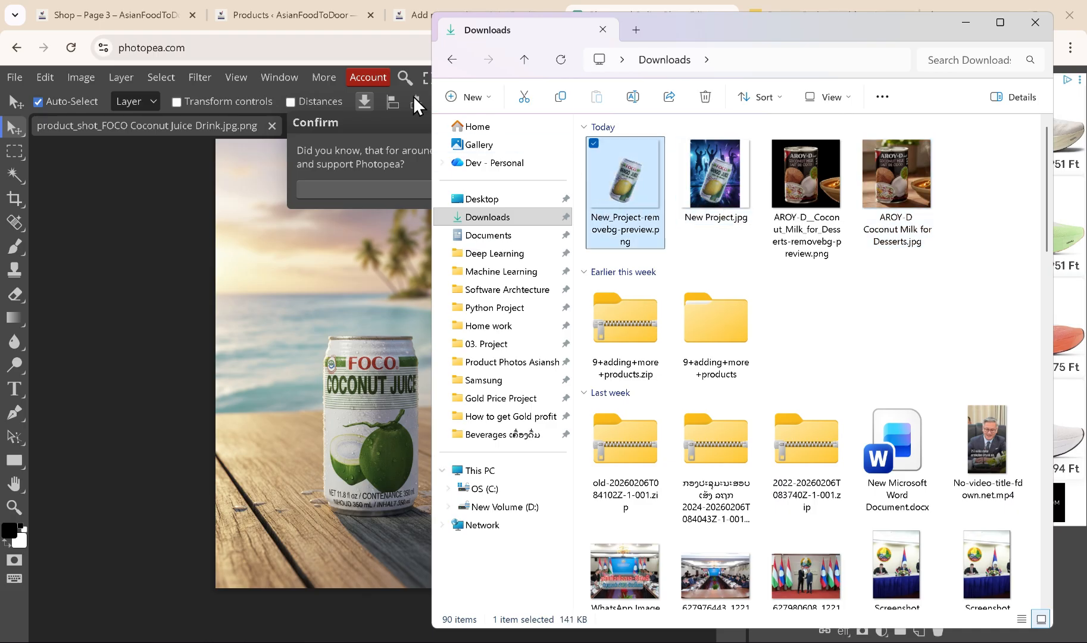
- Switch to remove.bg, remove the background from product_shot_FOCO Mango & Passion Fruit Drink.jpg.png in the Beverages folder and open the cutout's download size options
left_click(406, 6)
left_click(406, 6)
left_click(627, 6)
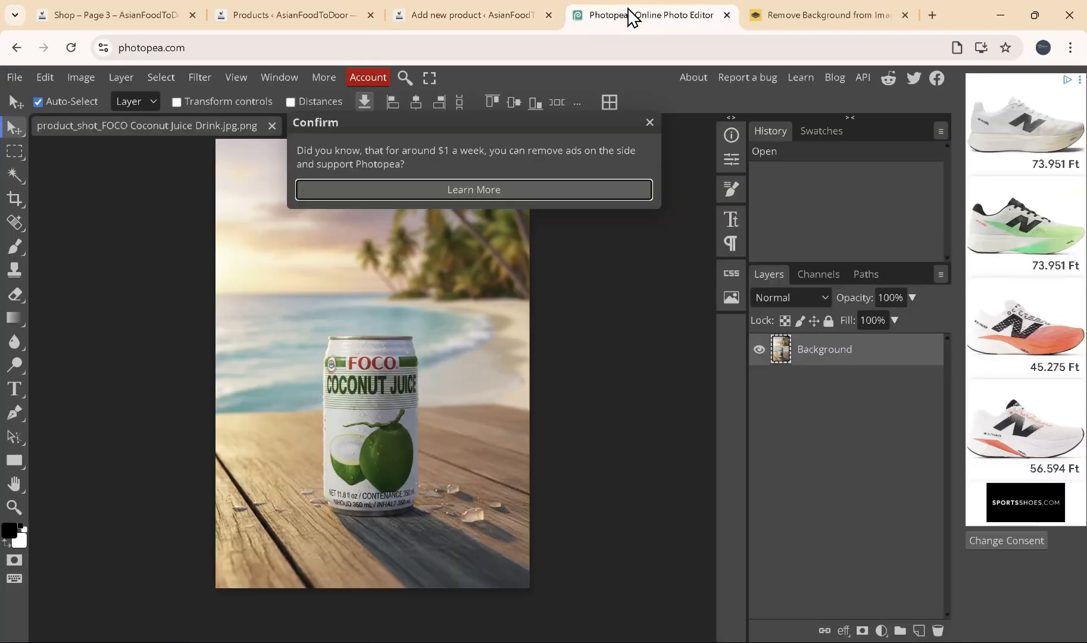
left_click(795, 18)
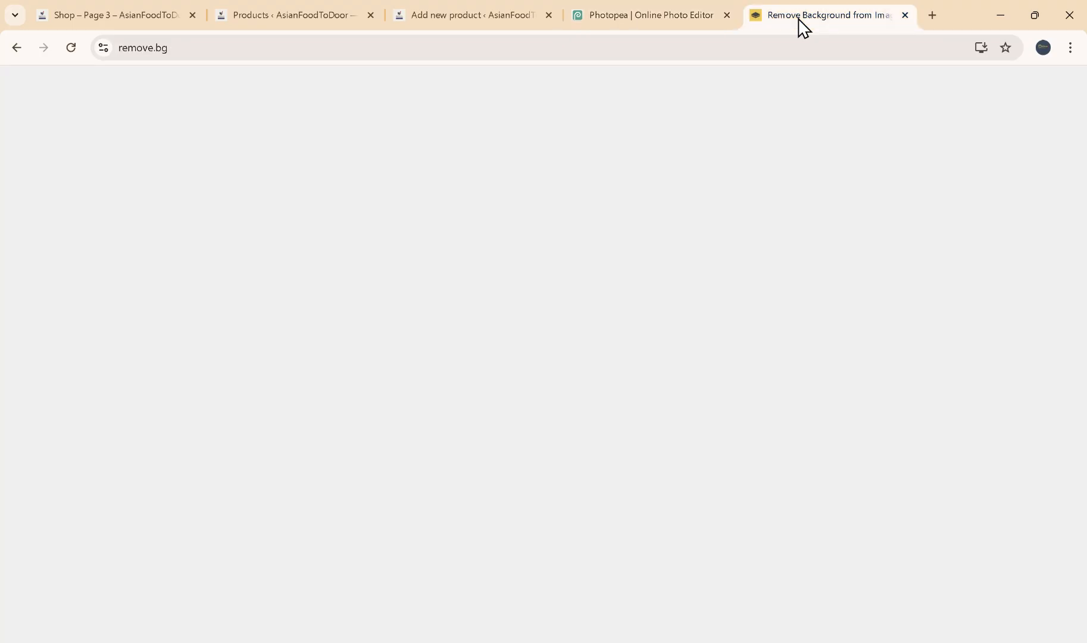
left_click(599, 7)
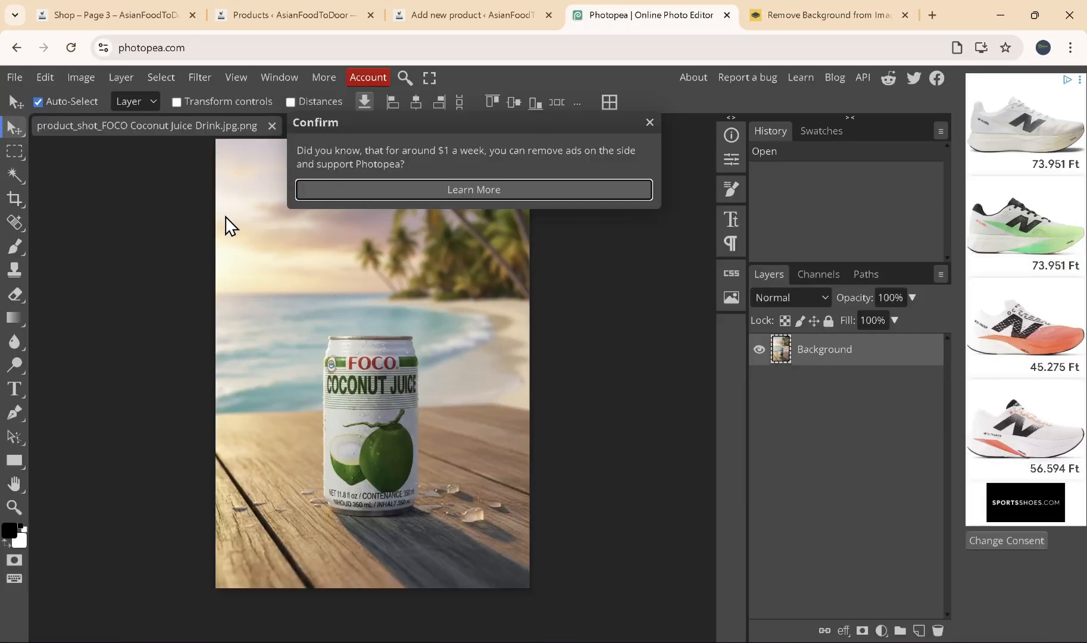
left_click(777, 15)
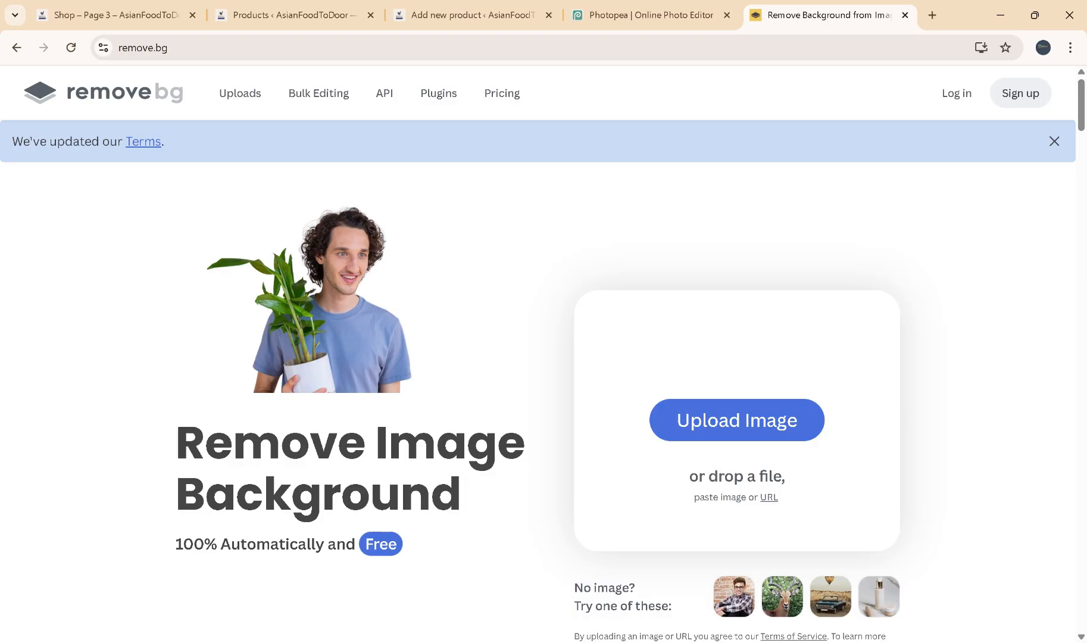
key("alt+Tab")
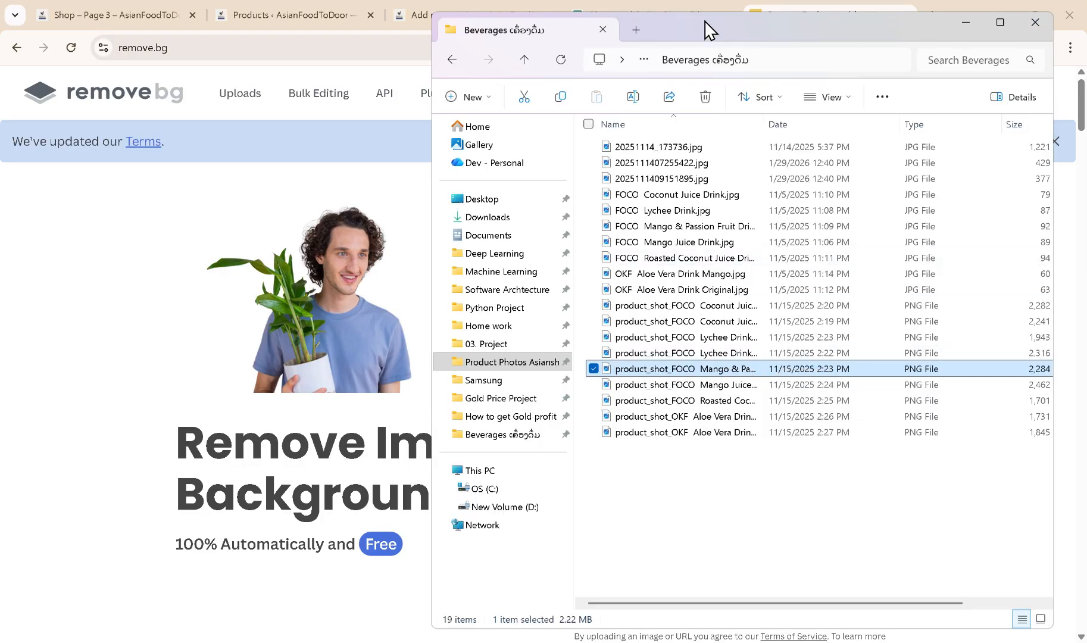
left_click_drag(704, 29, 837, 32)
left_click_drag(744, 379, 395, 359)
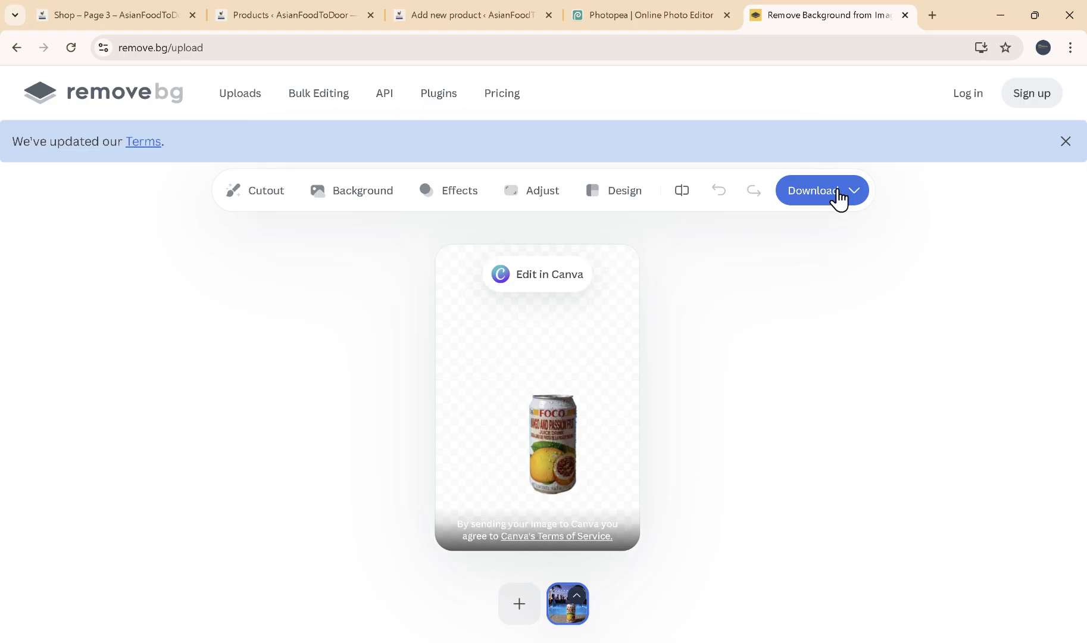
left_click(859, 192)
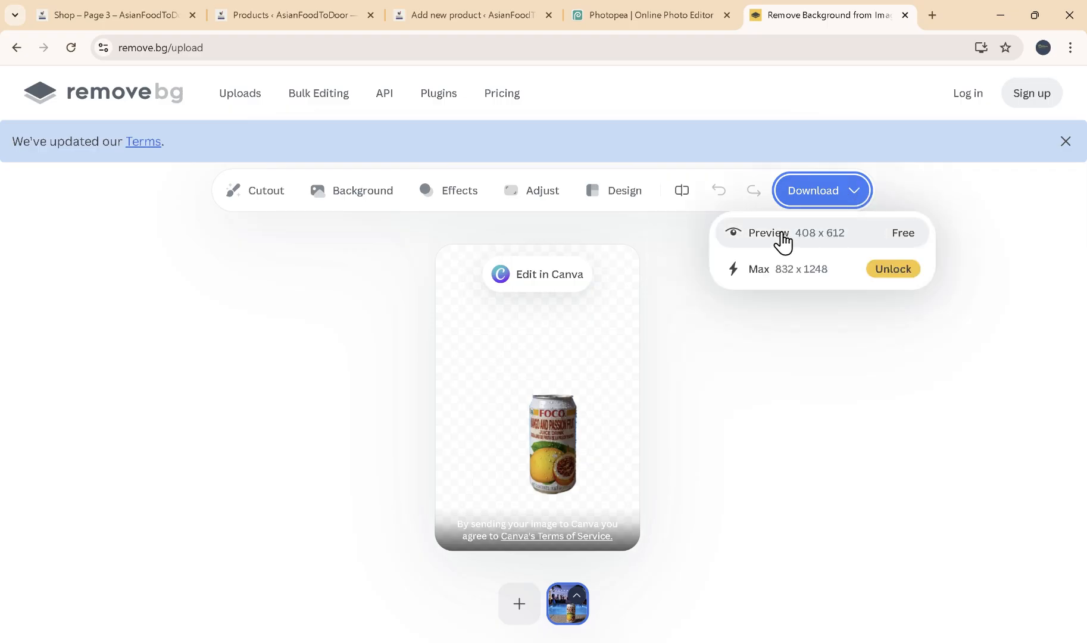
left_click(900, 241)
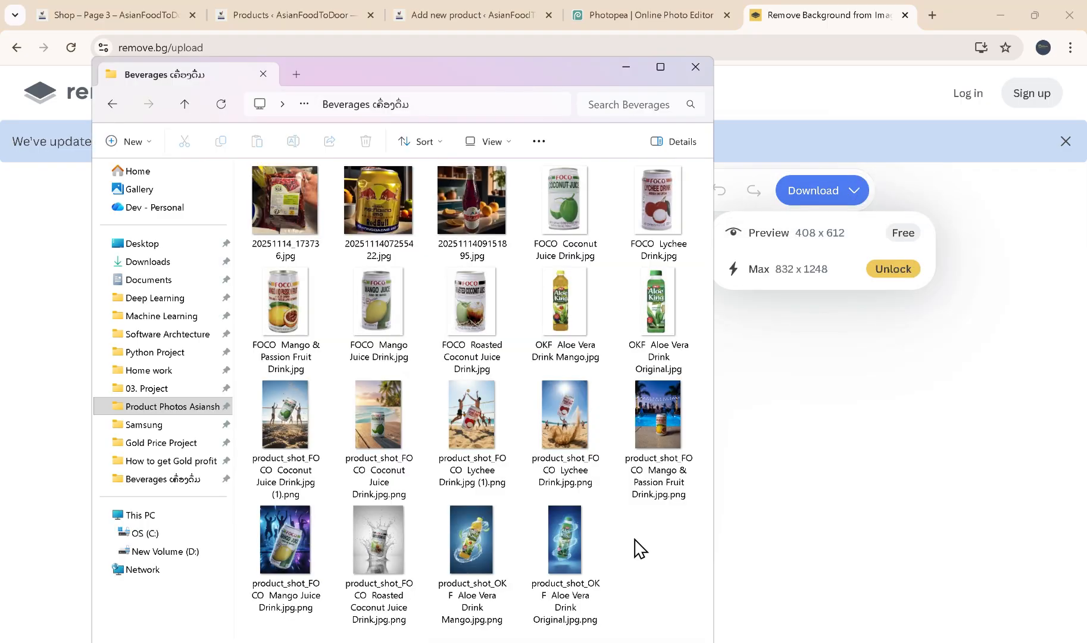
- View the original FOCO Mango & Passion Fruit Drink.jpg from the Beverages folder, then return to the remove.bg cutout
left_click(306, 328)
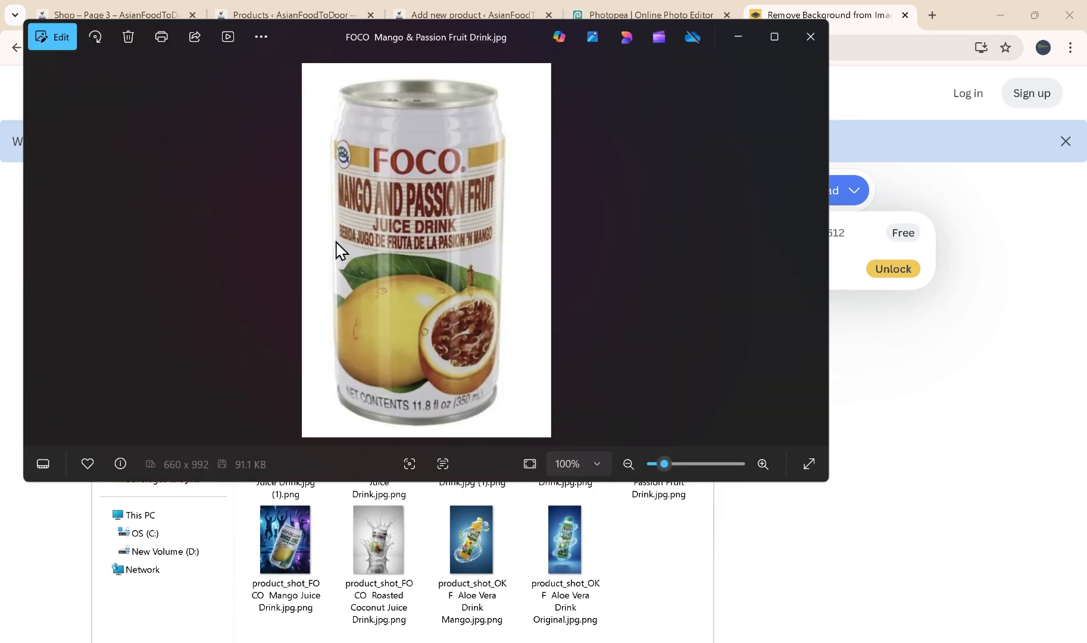
key("Escape")
left_click_drag(440, 80, 661, 189)
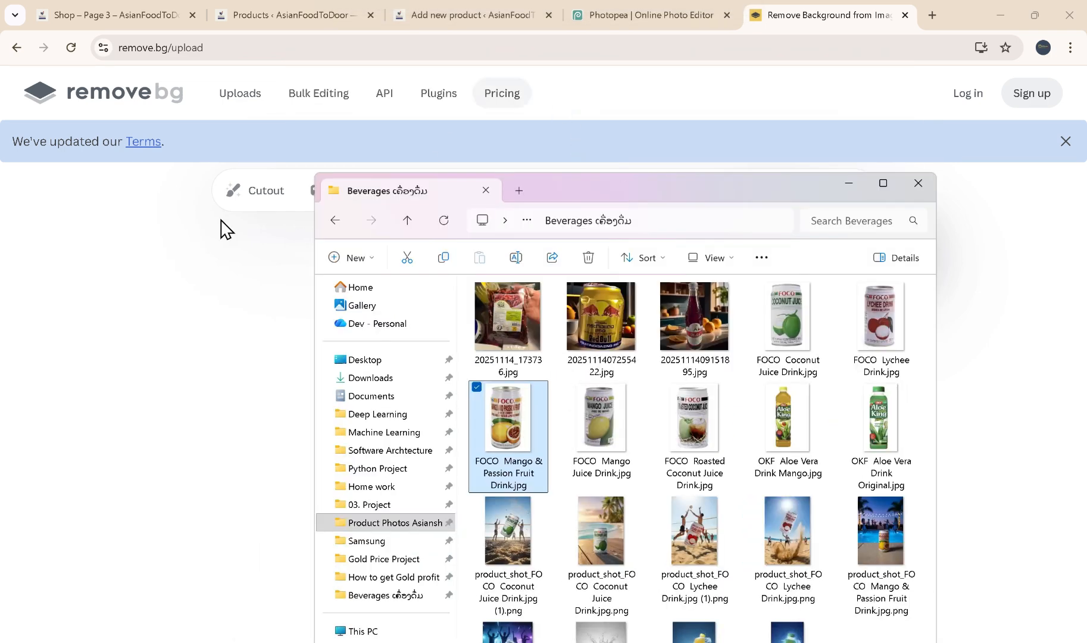
left_click(92, 292)
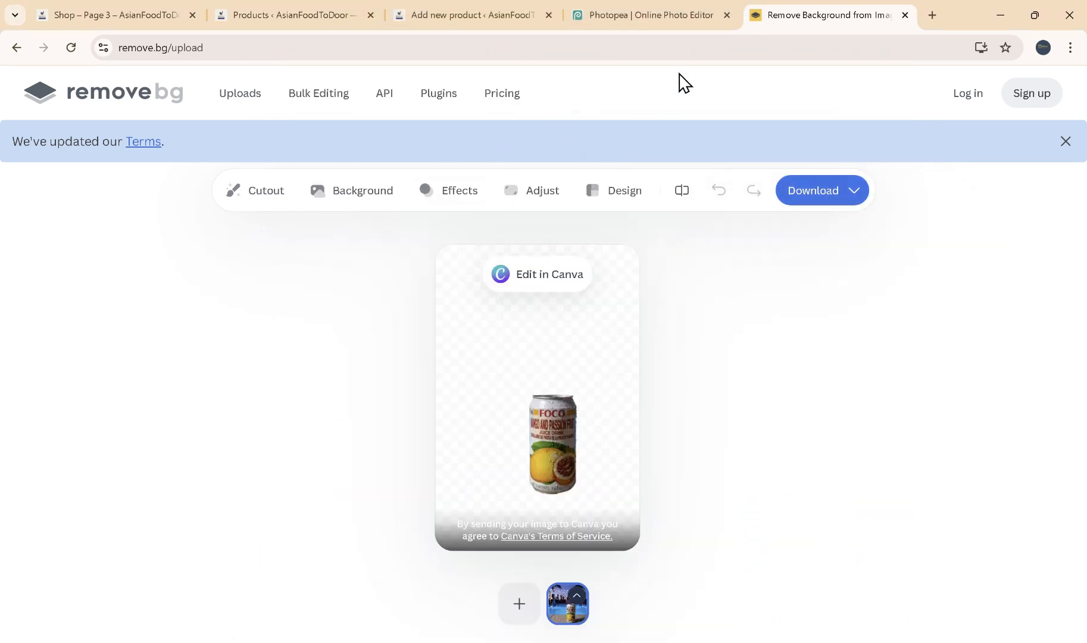
left_click(633, 6)
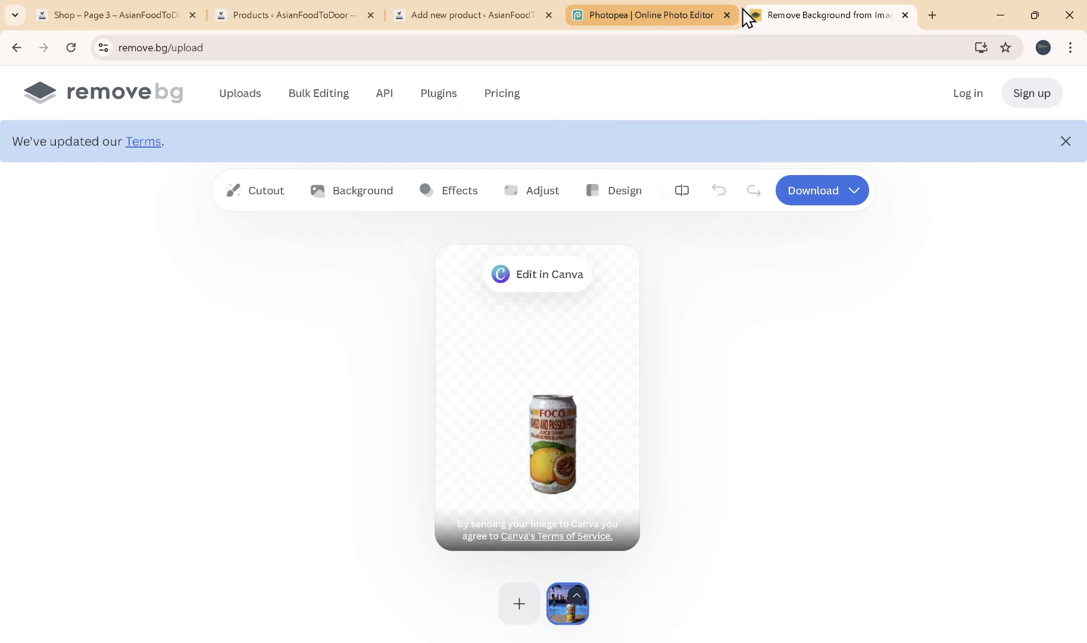
left_click(789, 13)
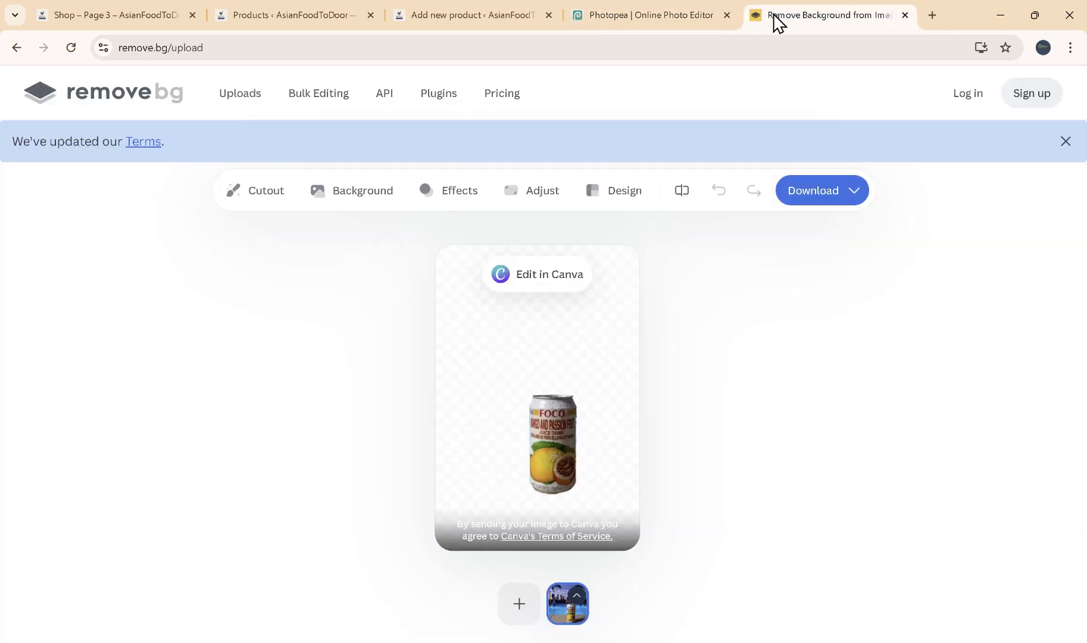
left_click(665, 14)
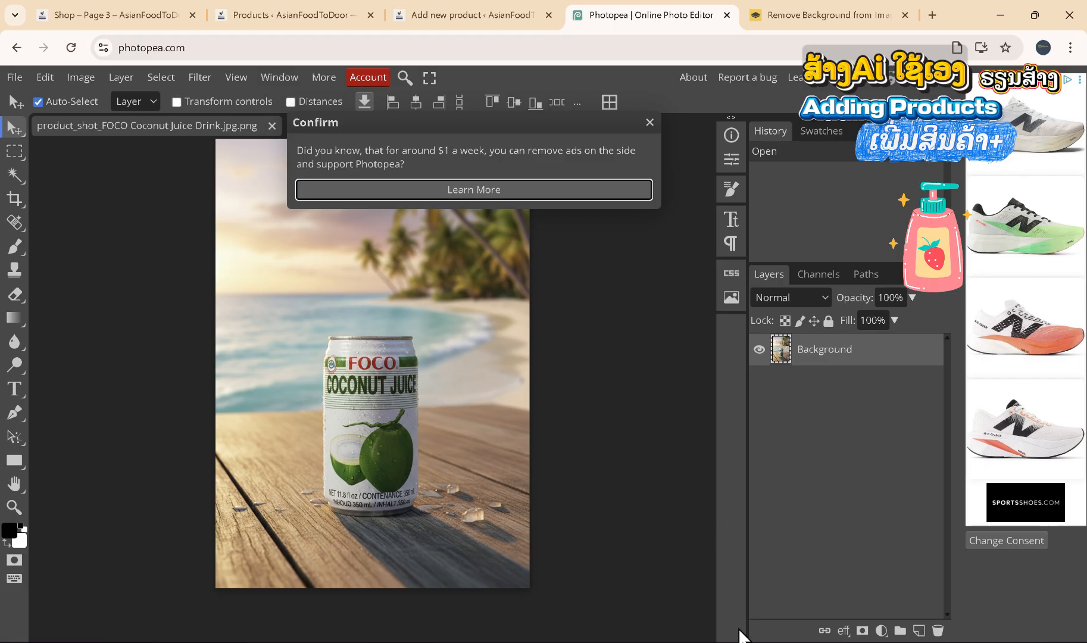
- Open 2025111409151895.jpg from the Beverages folder in the Photos app for editing
mouse_move(749, 640)
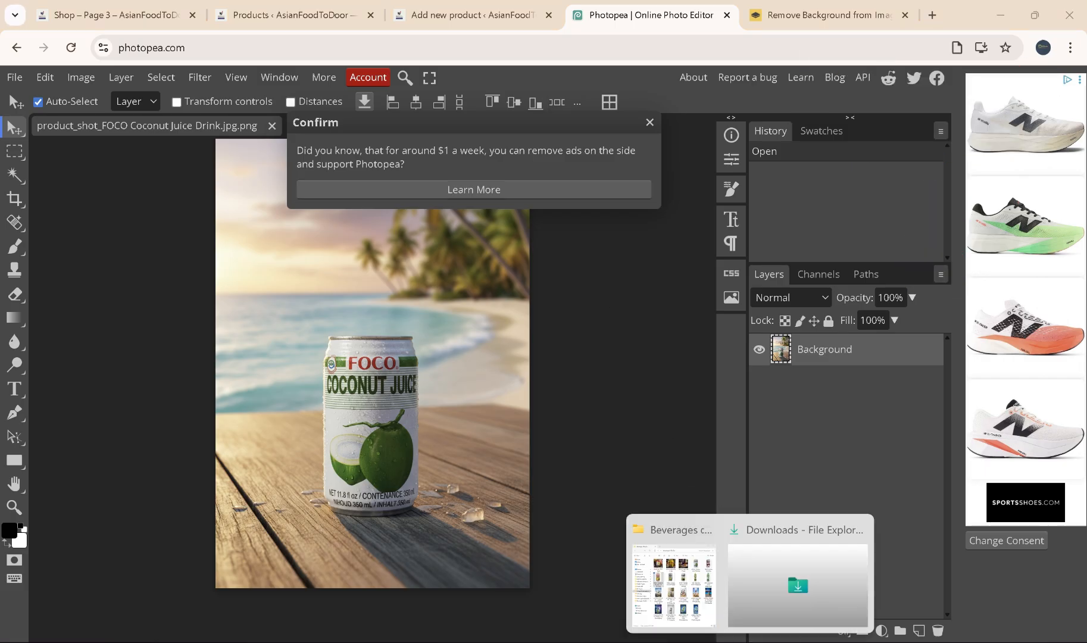
left_click(693, 602)
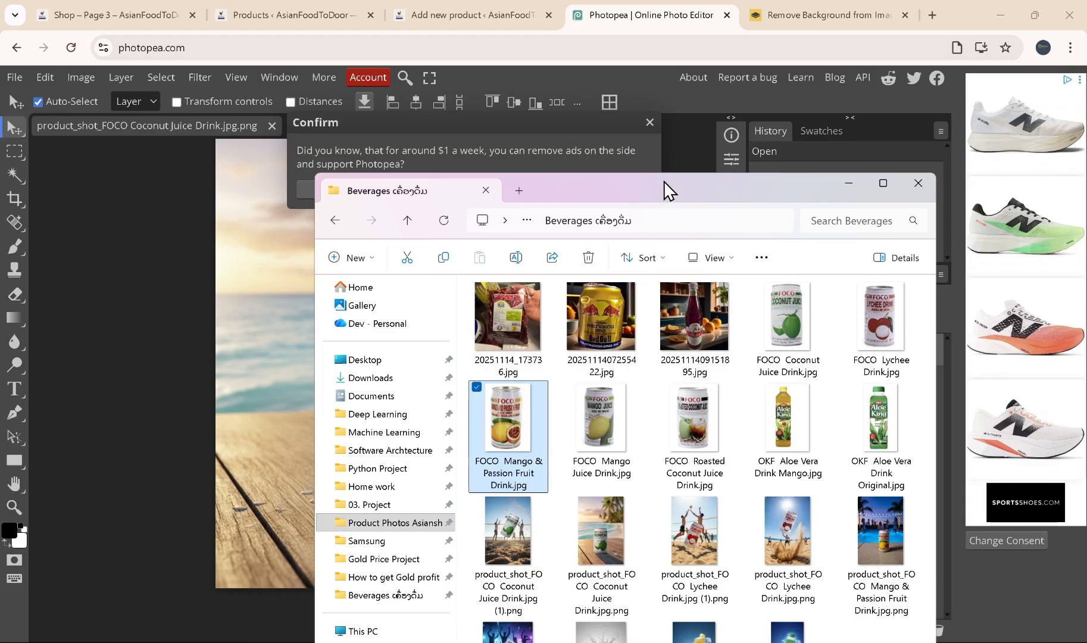
left_click_drag(670, 191, 570, 89)
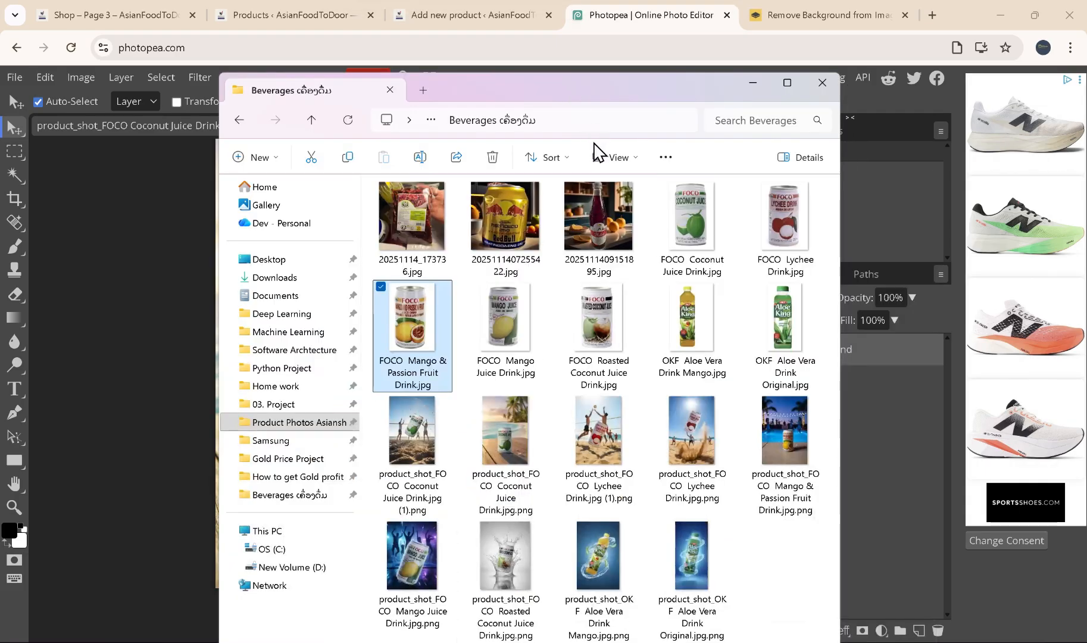
double_click(589, 225)
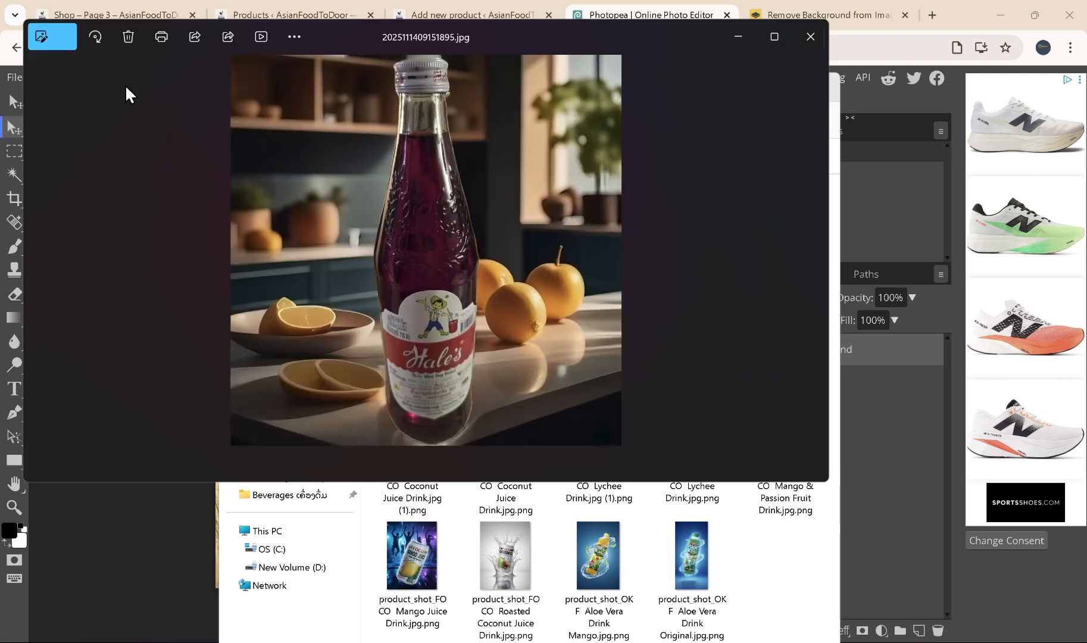
left_click(65, 40)
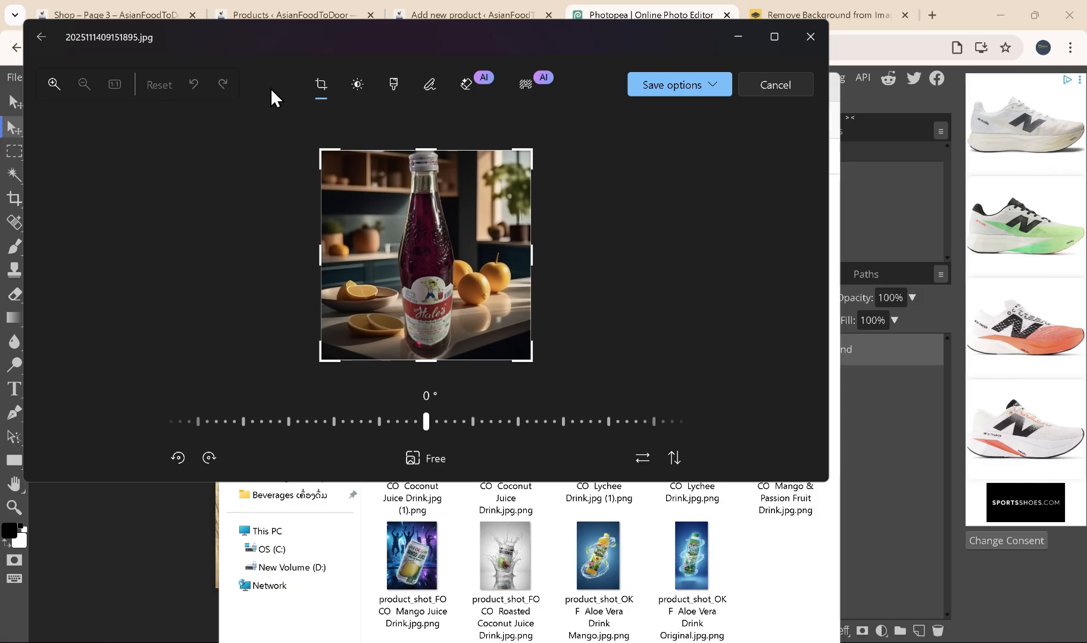
- Try blurring the bottle photo's background, replace it with plain white instead, and open the save options
left_click(525, 91)
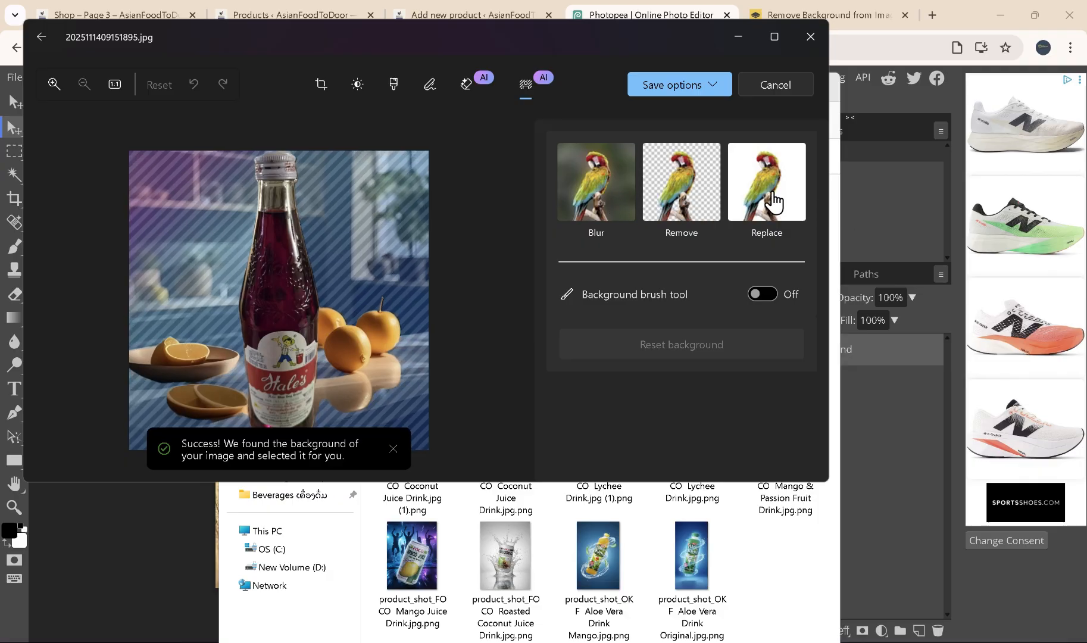
left_click(586, 202)
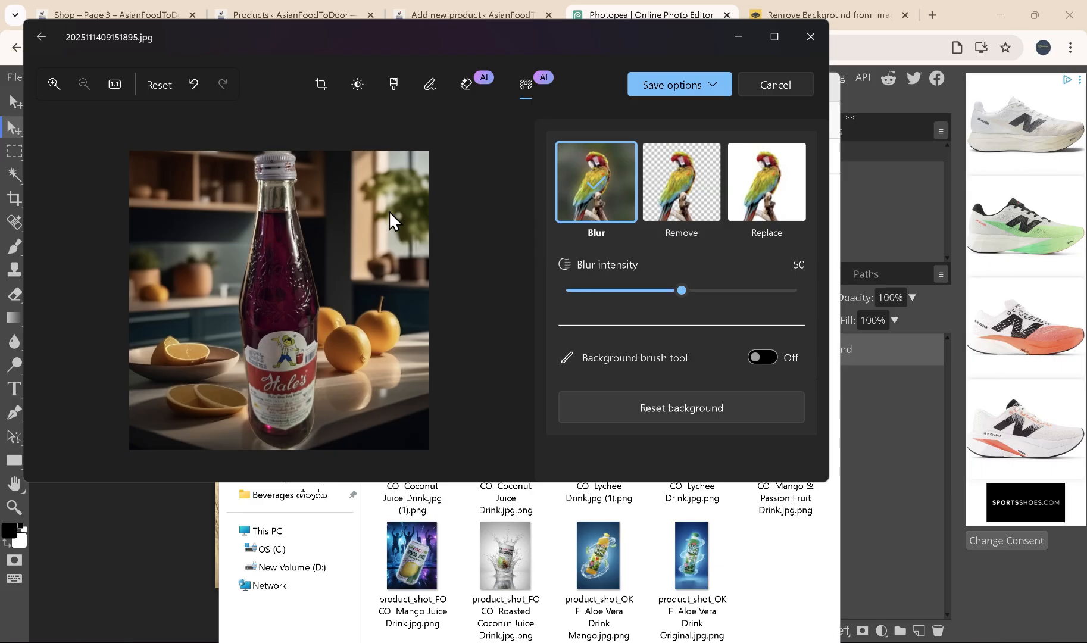
left_click(787, 208)
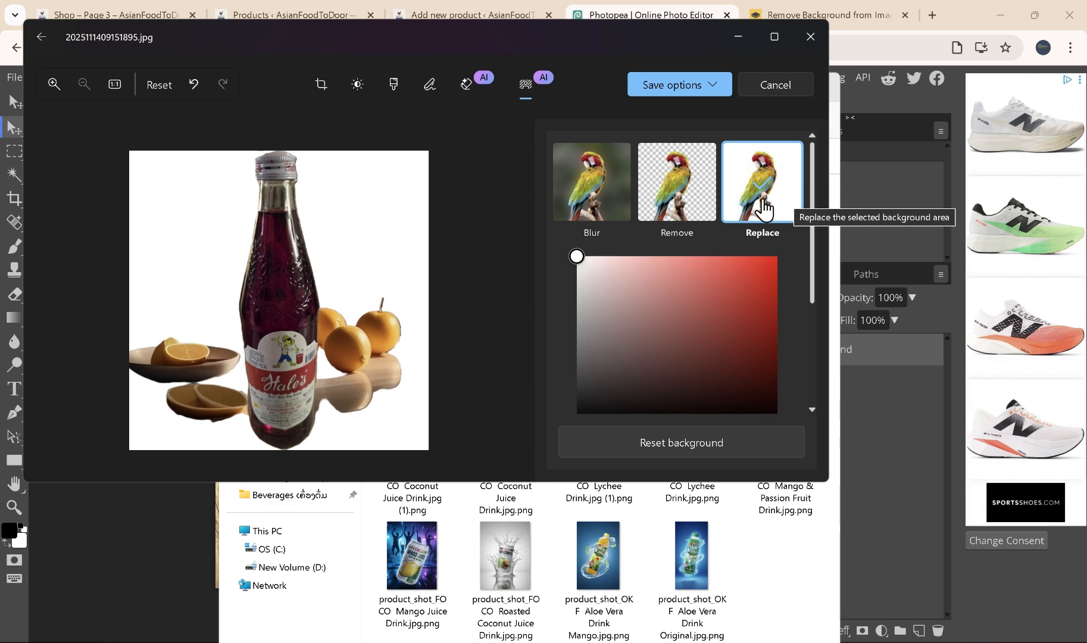
left_click(612, 210)
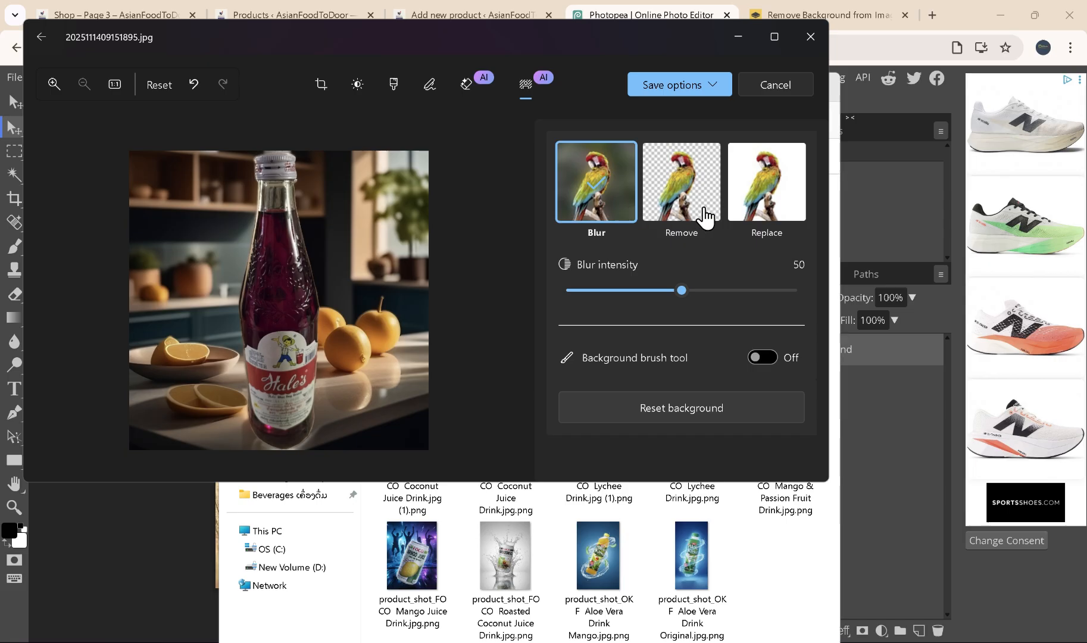
left_click(743, 209)
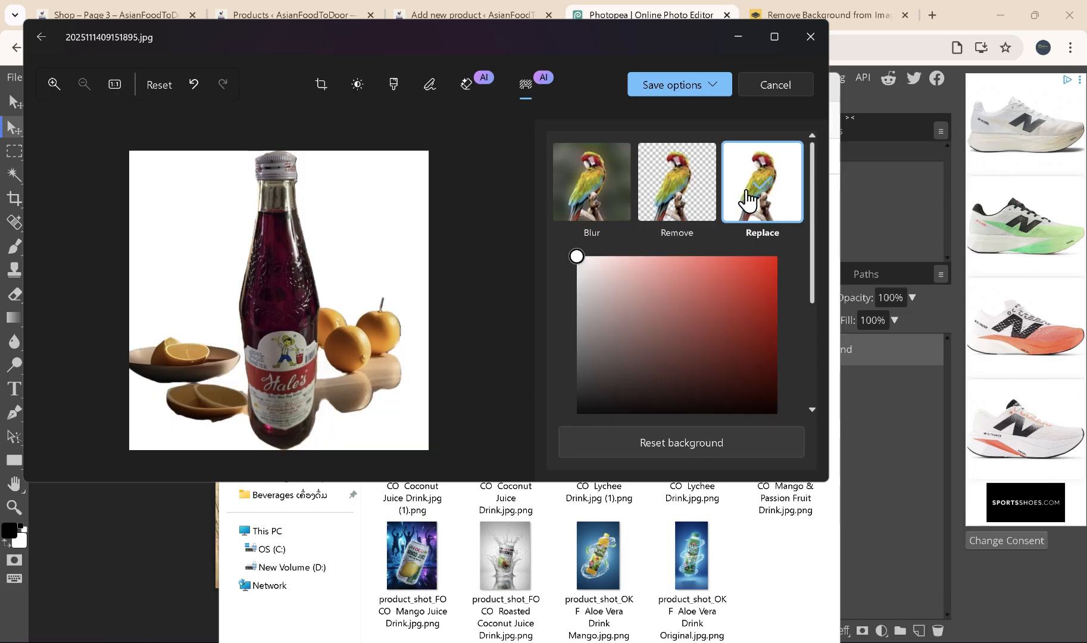
left_click(713, 89)
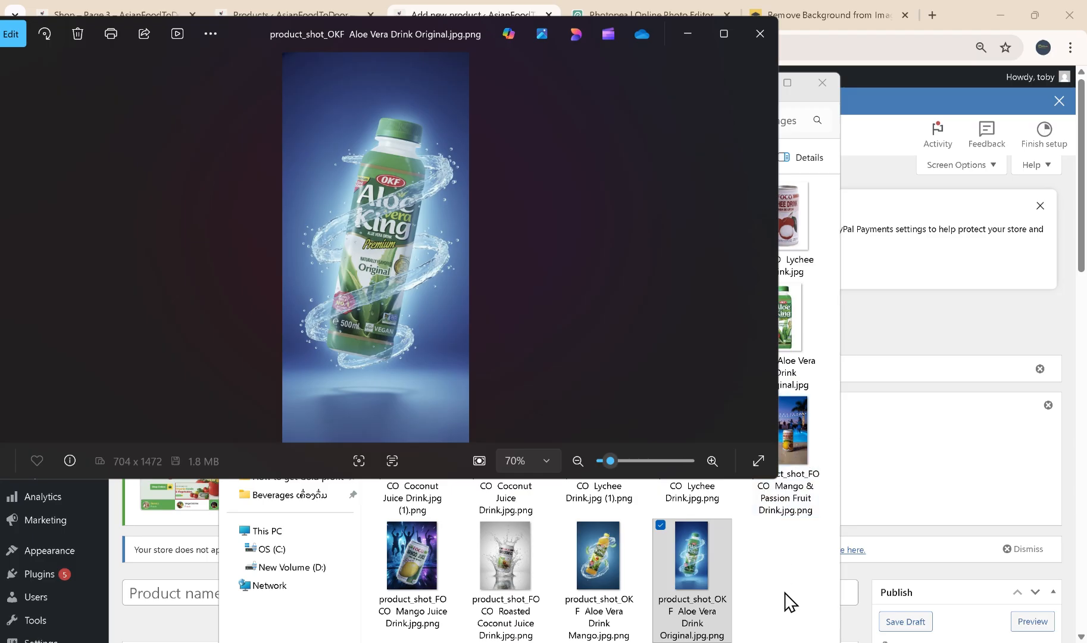
- Move the Beverages folder window beside the photo viewer, select product_shot_OKF Aloe Vera Drink Original.jpg.png, and return to the viewer
left_click(784, 592)
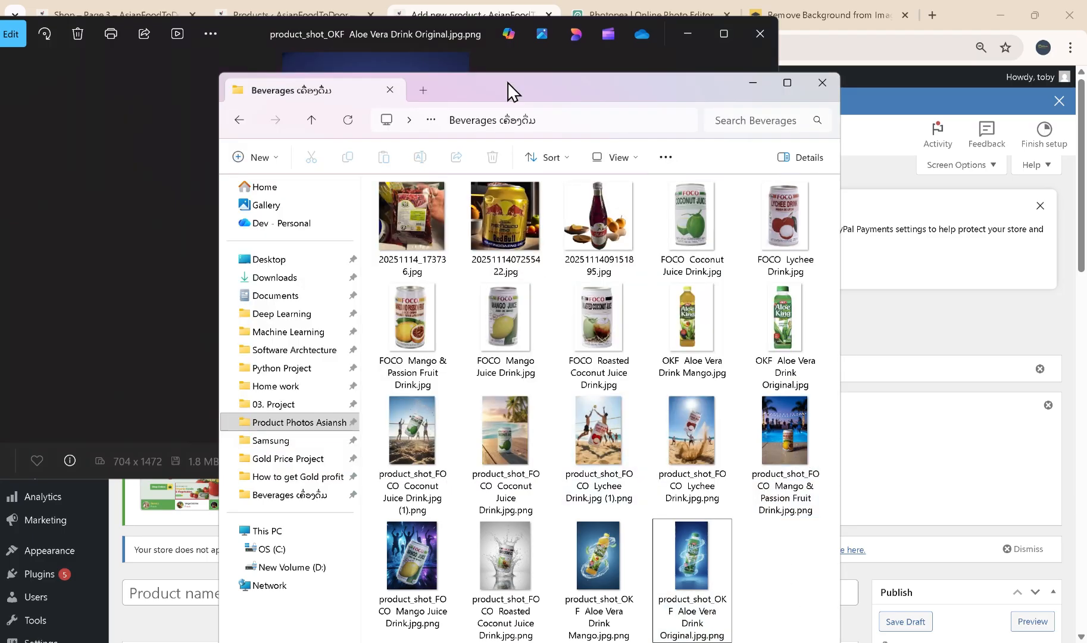
left_click_drag(508, 82, 756, 47)
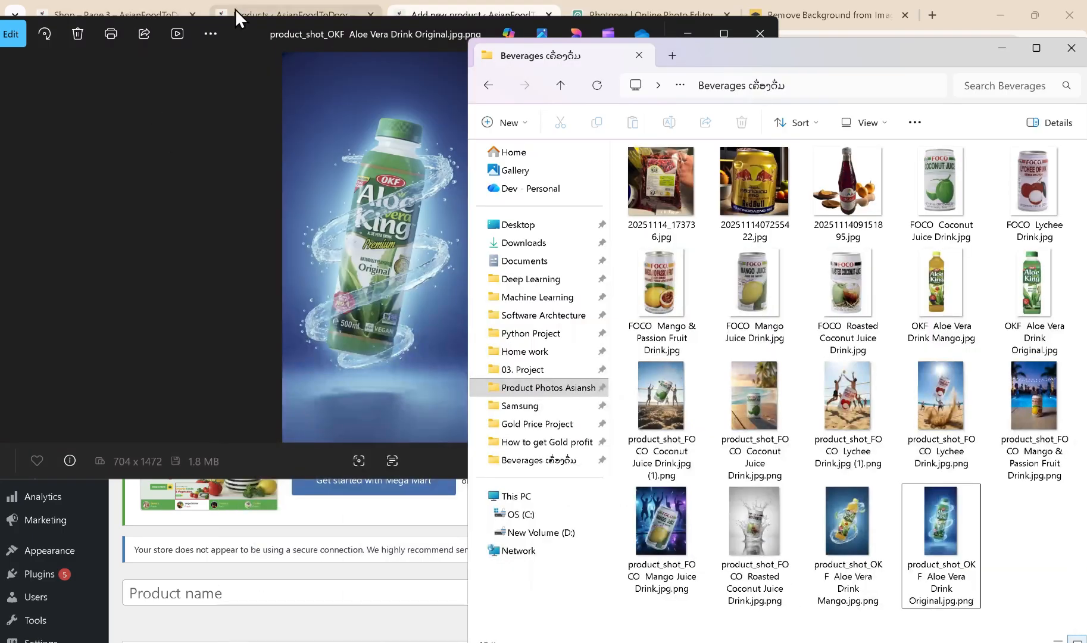
left_click(235, 273)
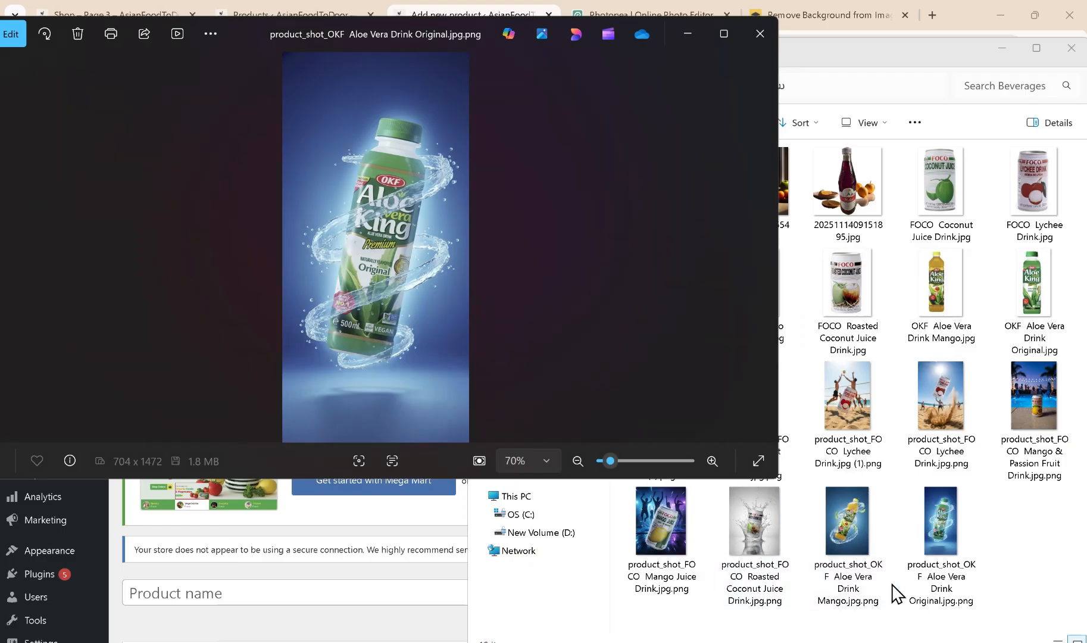
left_click(941, 536)
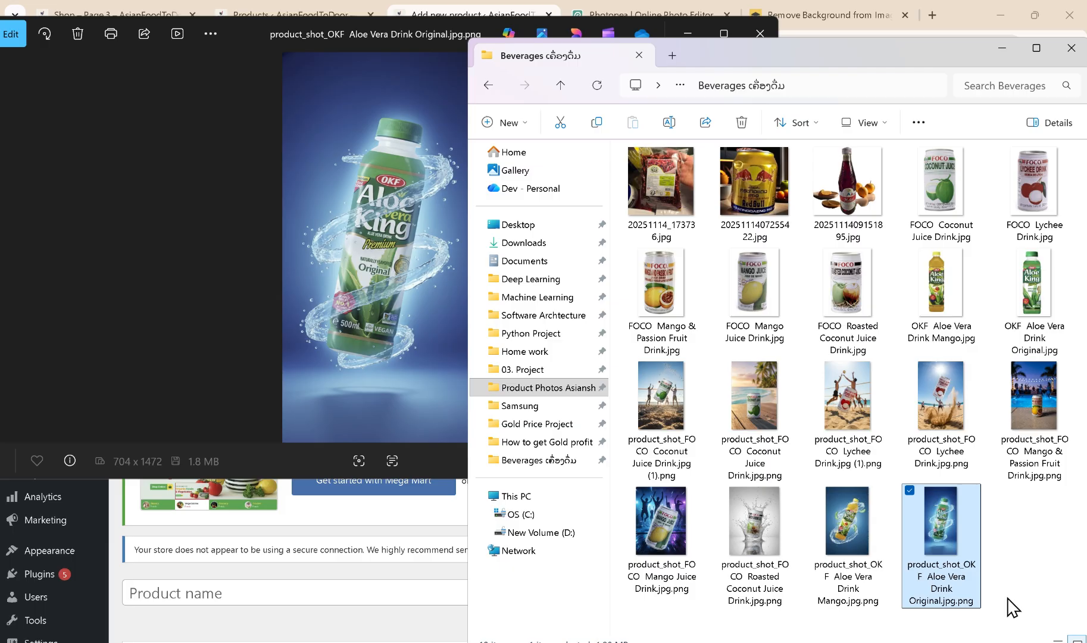
left_click(224, 364)
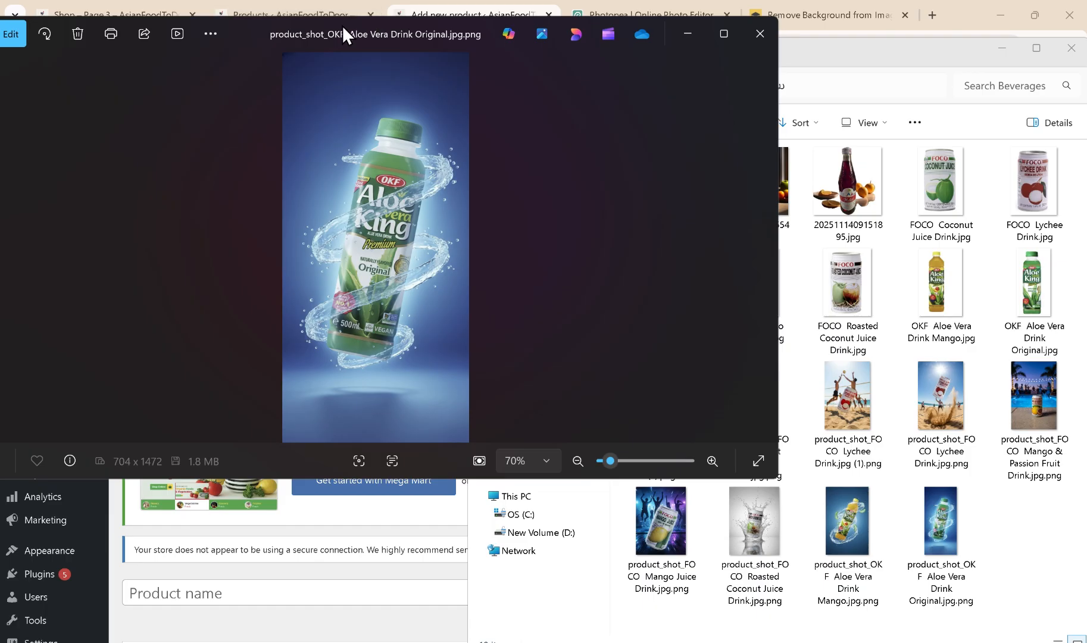
- Reposition the photo viewer, open product_shot_OKF Aloe Vera Drink Original.jpg.png for editing and show the save options
left_click_drag(343, 24, 393, 44)
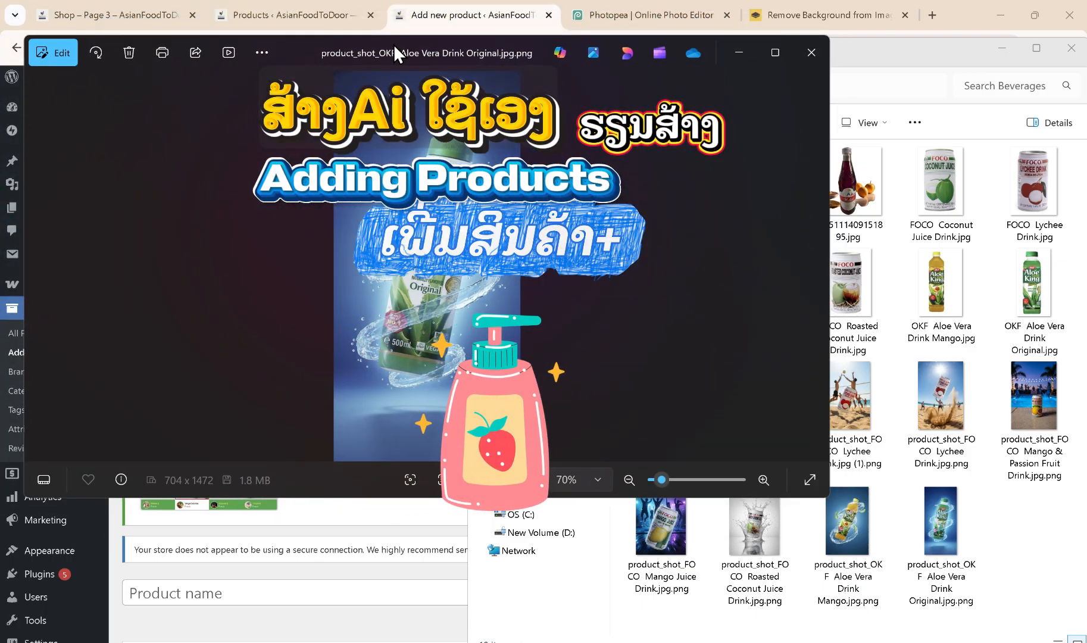
left_click(67, 49)
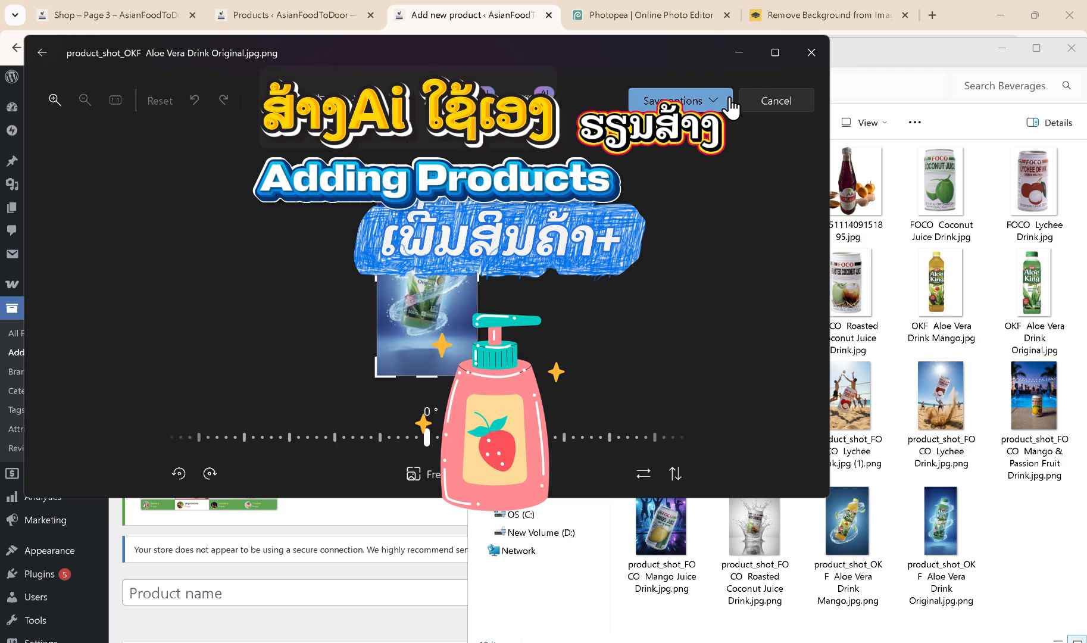
left_click(696, 106)
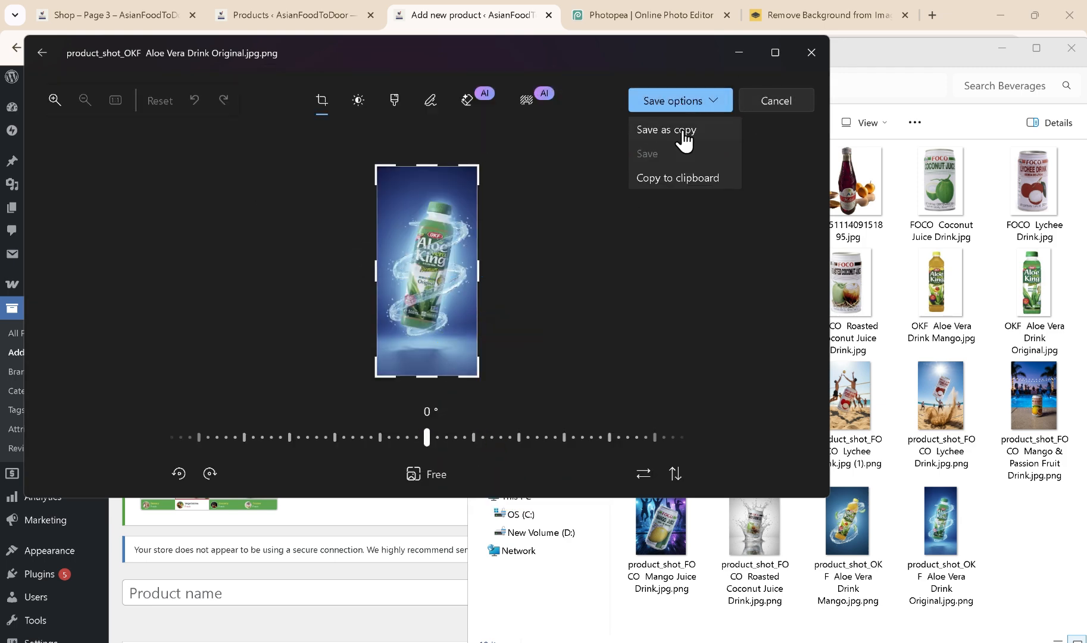